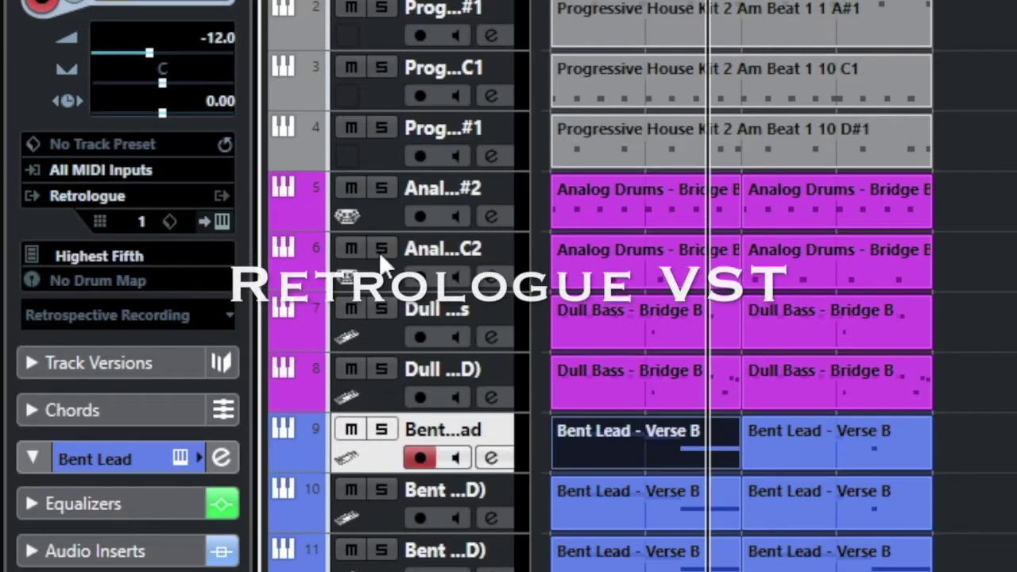
Select the second Analog Drums track so the Inspector shows its HALion Sonic SE instrument.
left_click(379, 282)
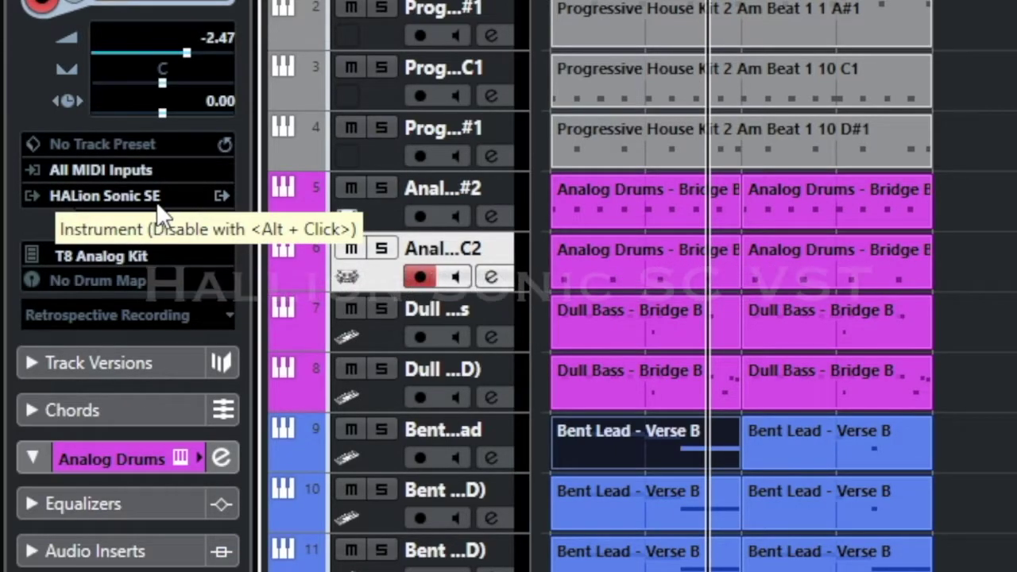
left_click(107, 197)
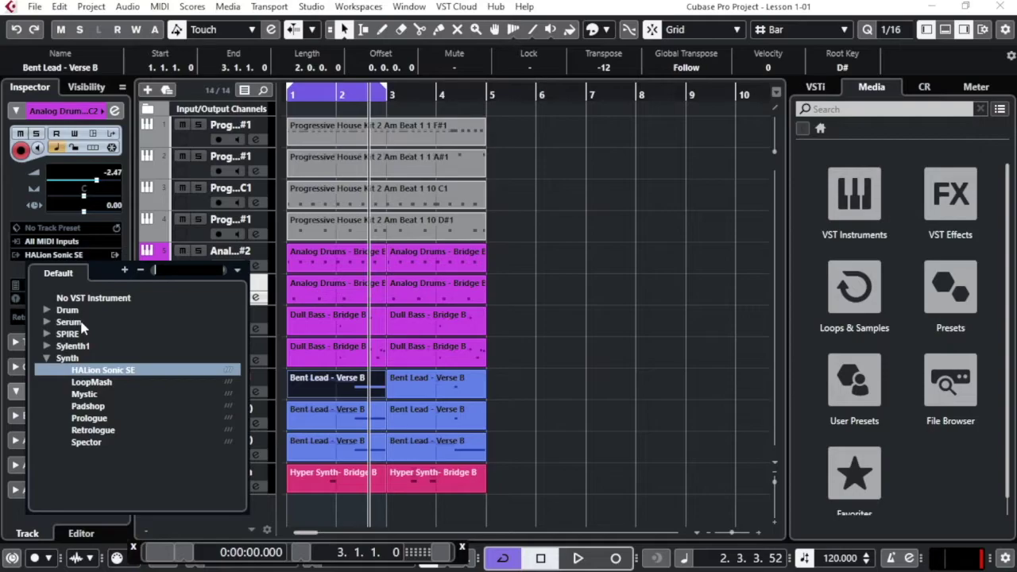
Open the Bent Lead track's Retrologue 2 editor with the Crunch Bass program loaded.
left_click(93, 430)
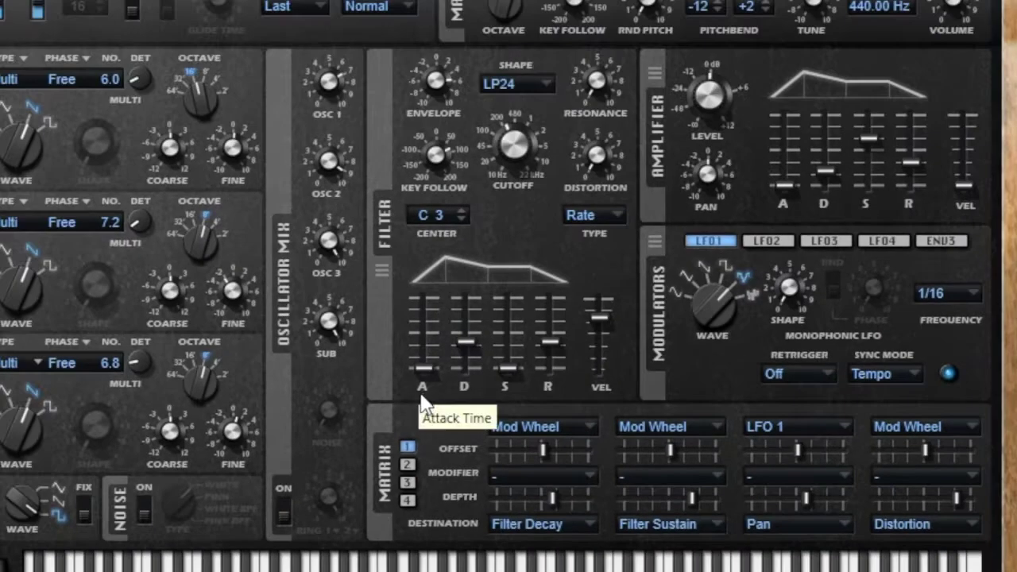
mouse_move(427, 418)
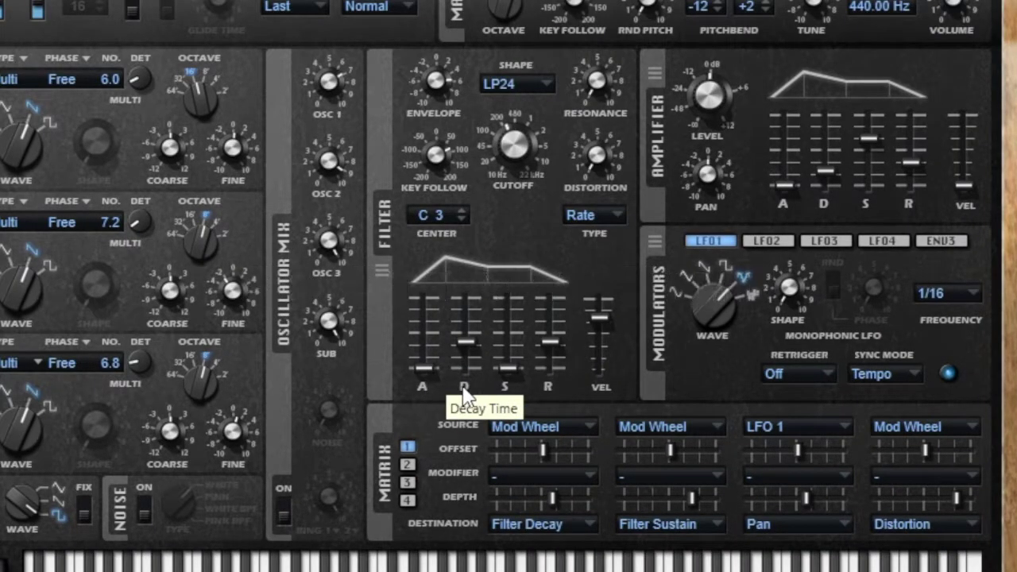
mouse_move(506, 389)
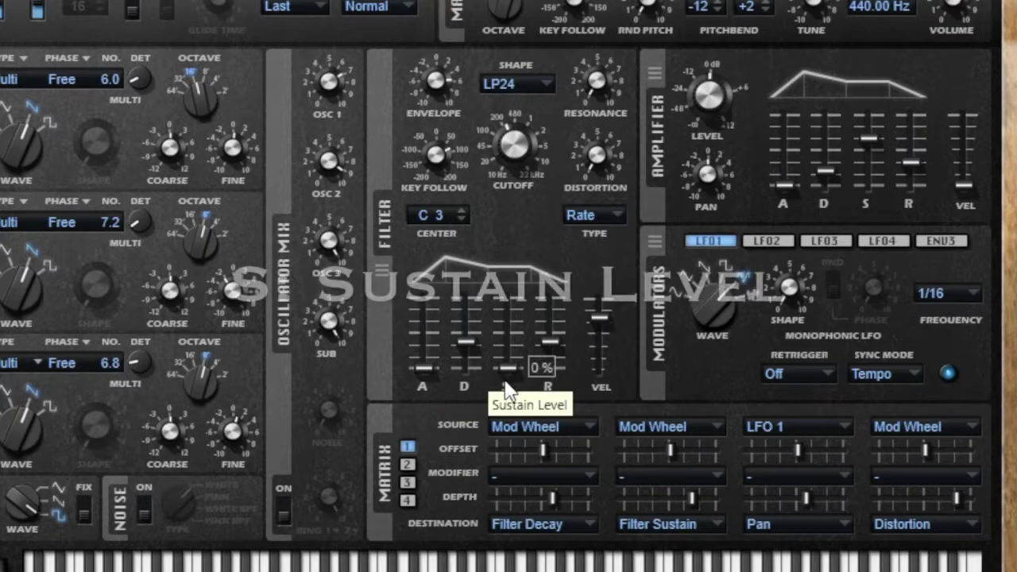
mouse_move(547, 389)
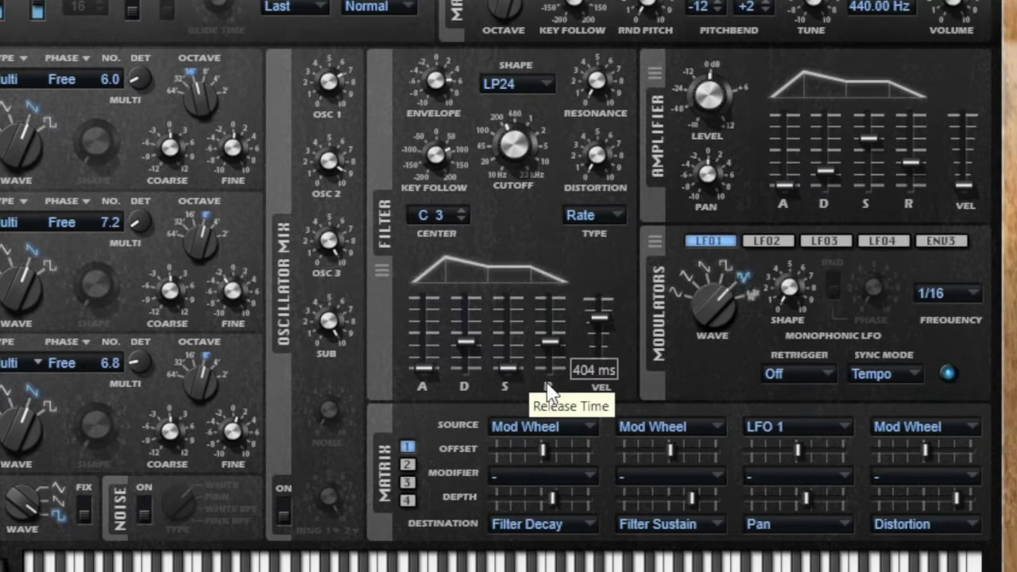
mouse_move(465, 379)
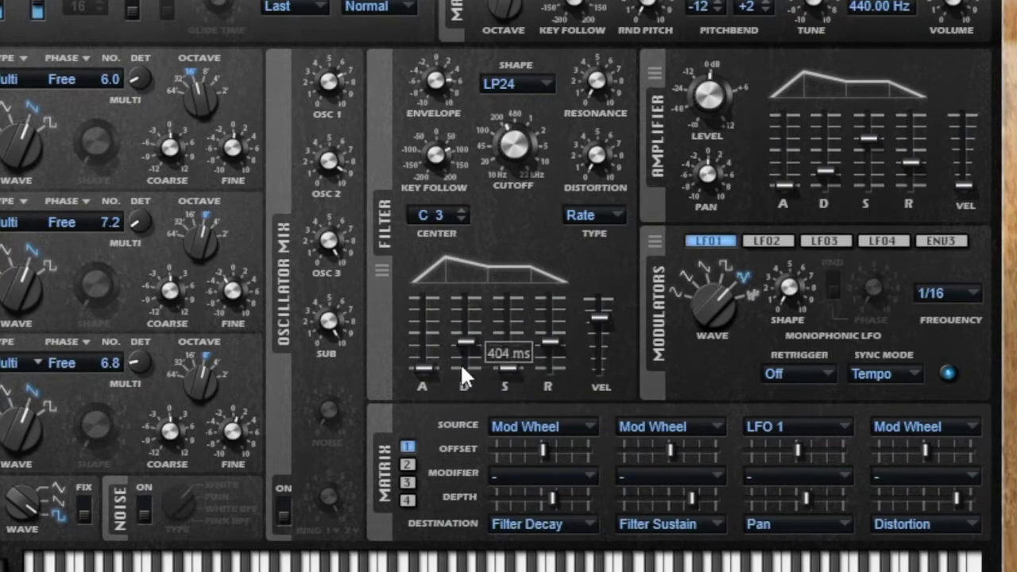
mouse_move(447, 350)
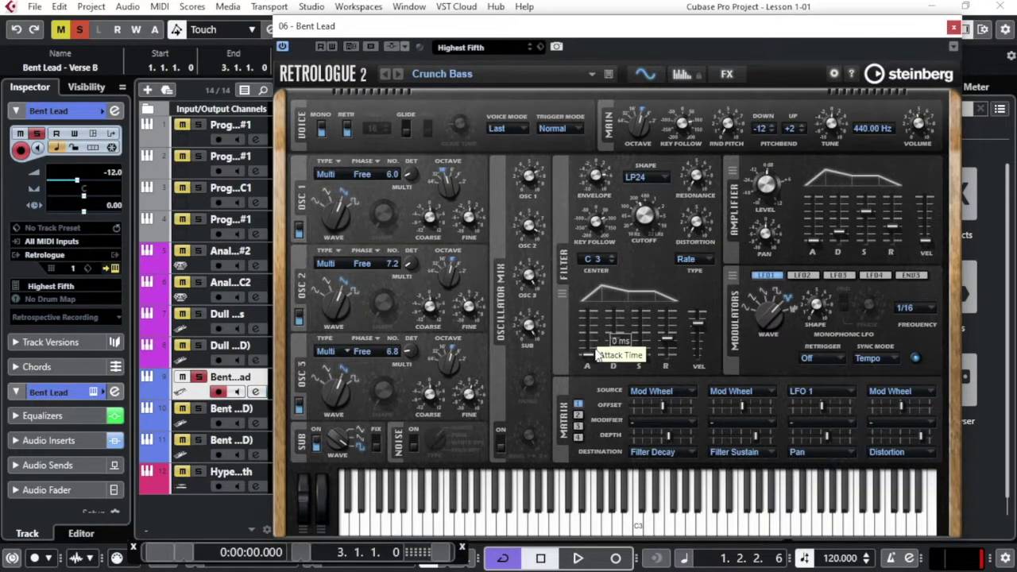
During playback, set filter envelope attack to 1695 ms and sustain to 76%, and lengthen release and velocity.
key("space")
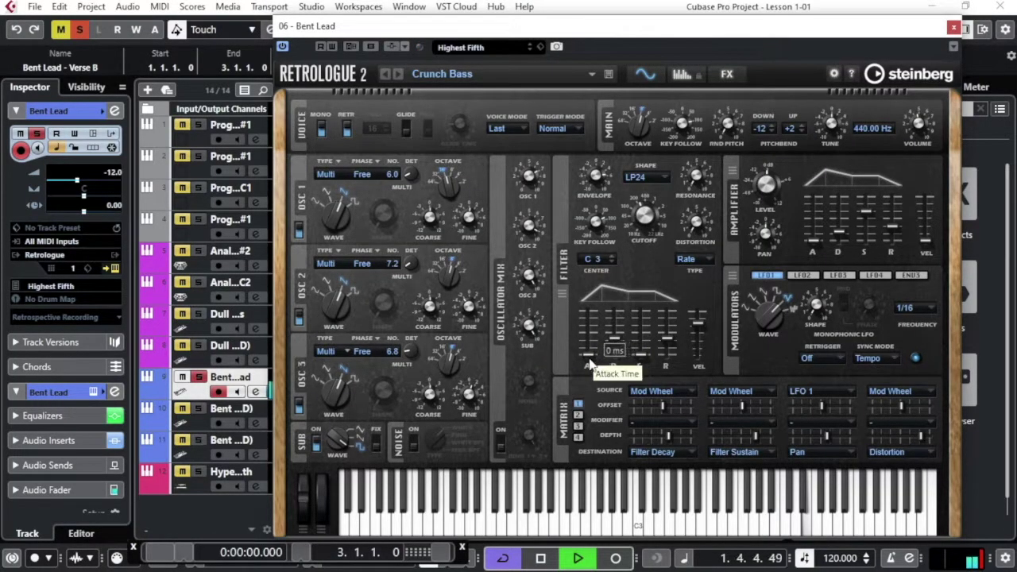
left_click_drag(589, 361, 587, 346)
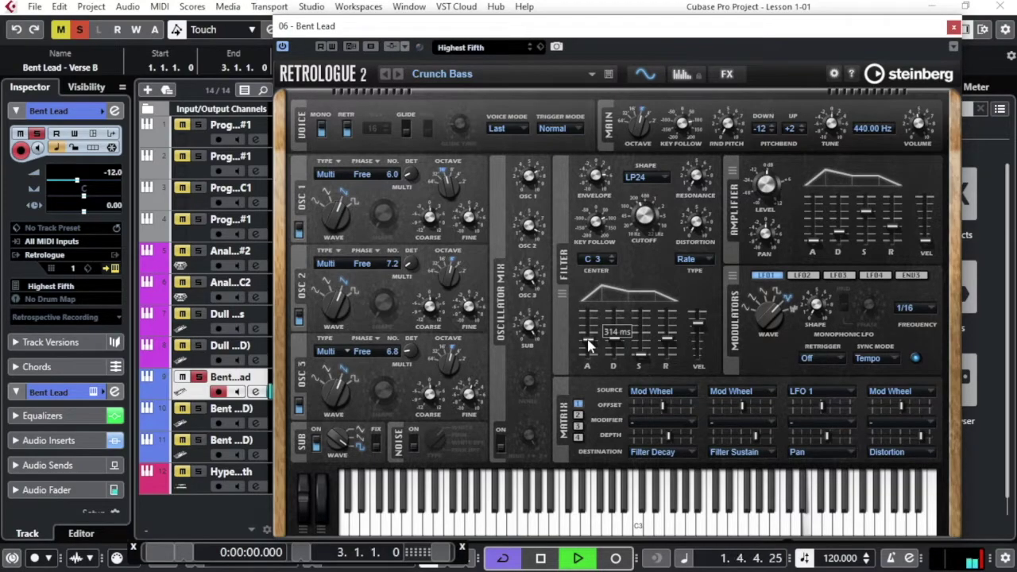
left_click_drag(589, 346, 623, 338)
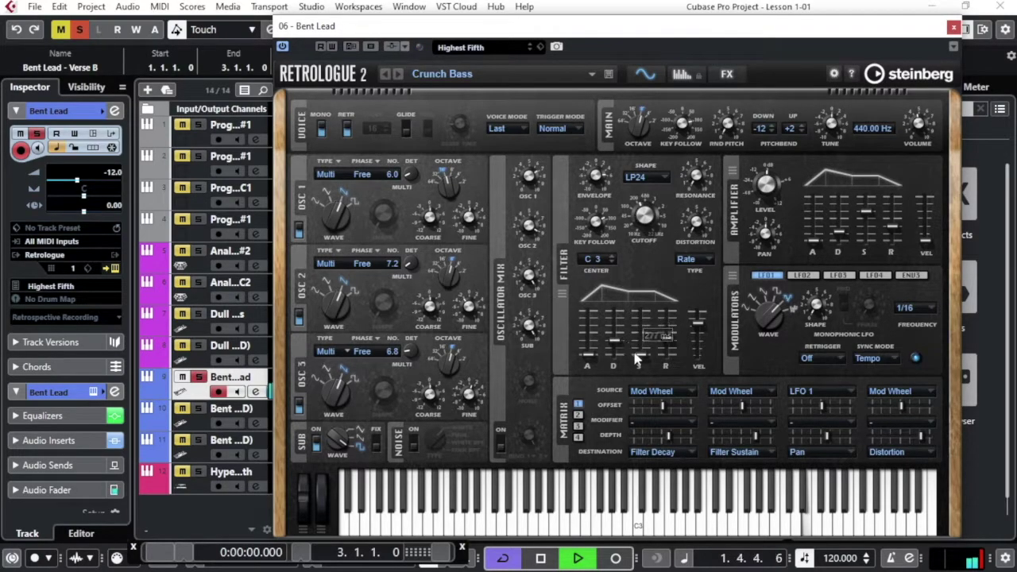
mouse_move(641, 358)
left_mouse_down()
mouse_move(645, 297)
mouse_move(641, 359)
left_mouse_up()
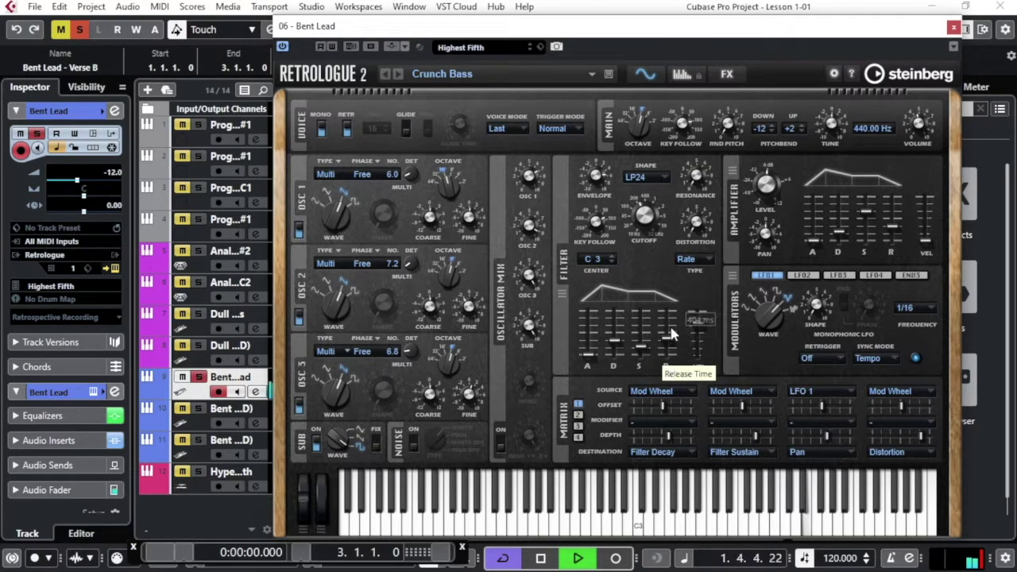
mouse_move(671, 335)
left_mouse_down()
mouse_move(669, 314)
mouse_move(673, 364)
mouse_move(670, 336)
left_mouse_up()
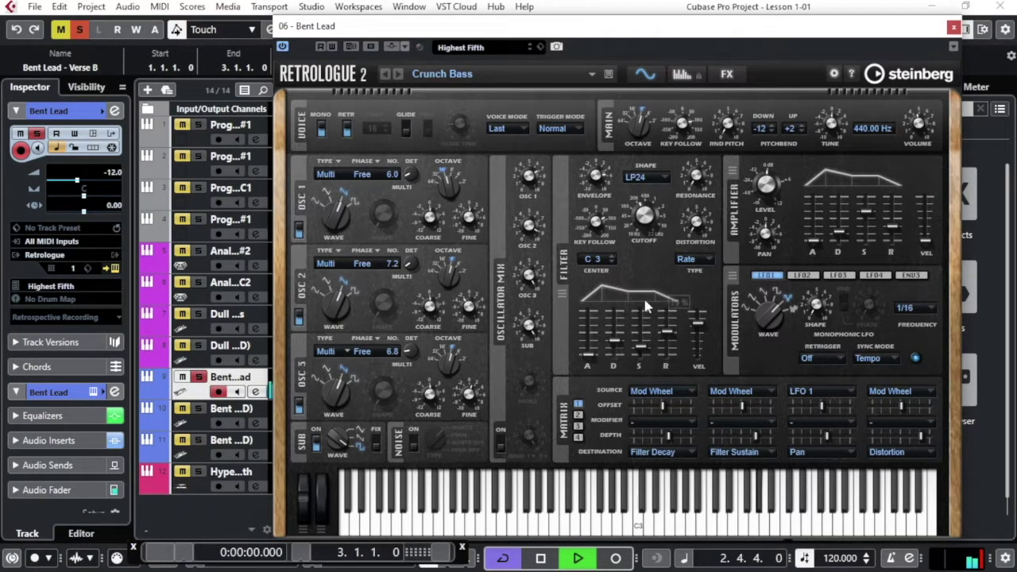
left_click_drag(699, 367, 701, 324)
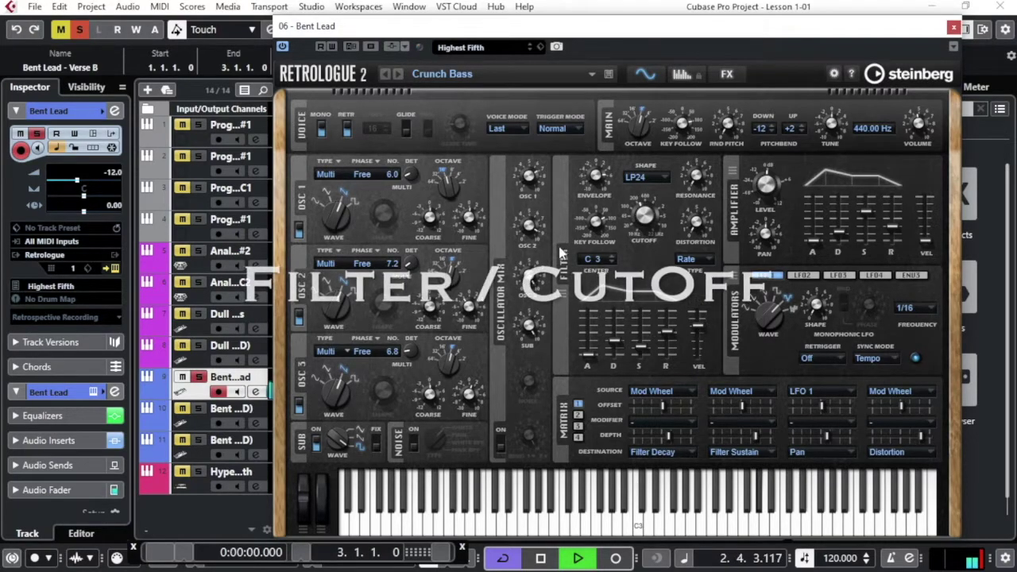
Turn the filter cutoff down to 68 Hz and the envelope amount down to 19%.
left_click(644, 212)
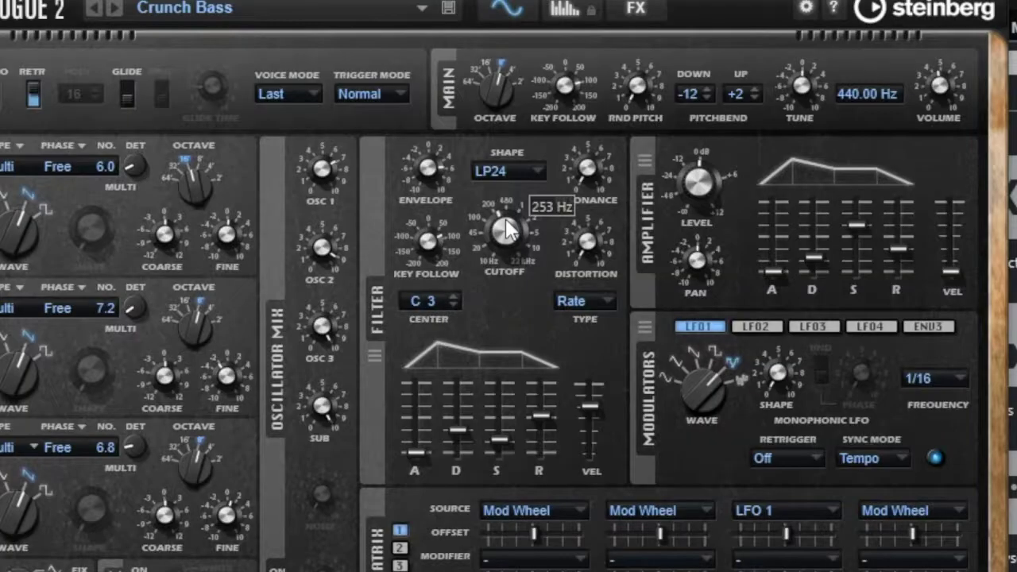
mouse_move(506, 220)
left_mouse_down()
mouse_move(510, 279)
mouse_move(530, 150)
mouse_move(521, 232)
left_mouse_up()
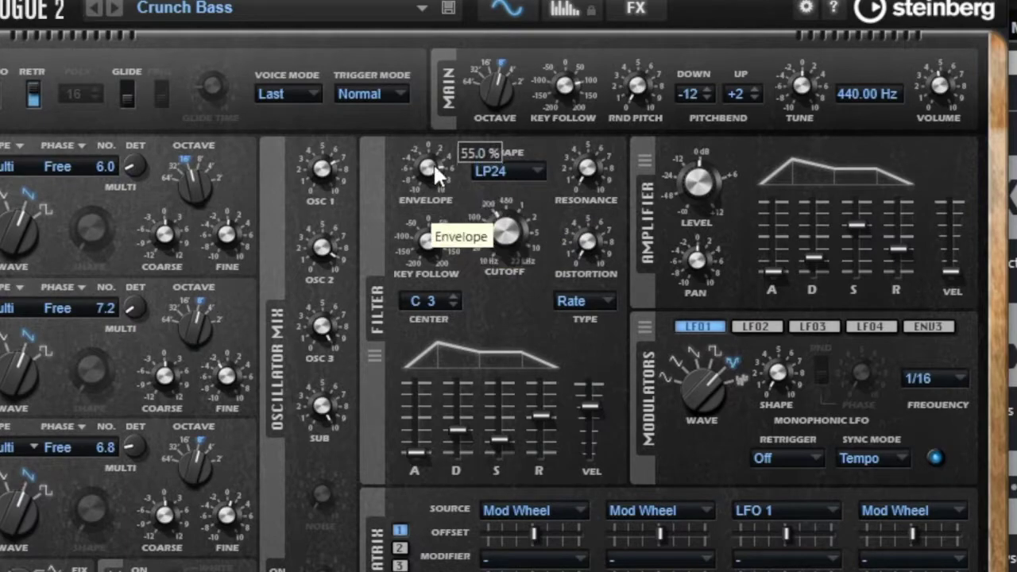
mouse_move(433, 167)
left_mouse_down()
mouse_move(457, 253)
mouse_move(444, 179)
left_mouse_up()
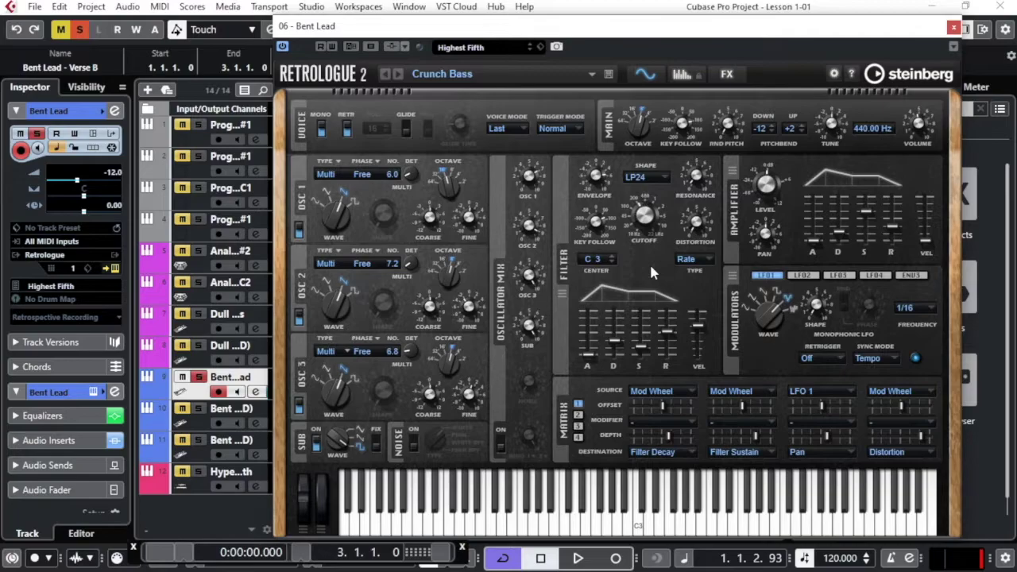
left_click(475, 50)
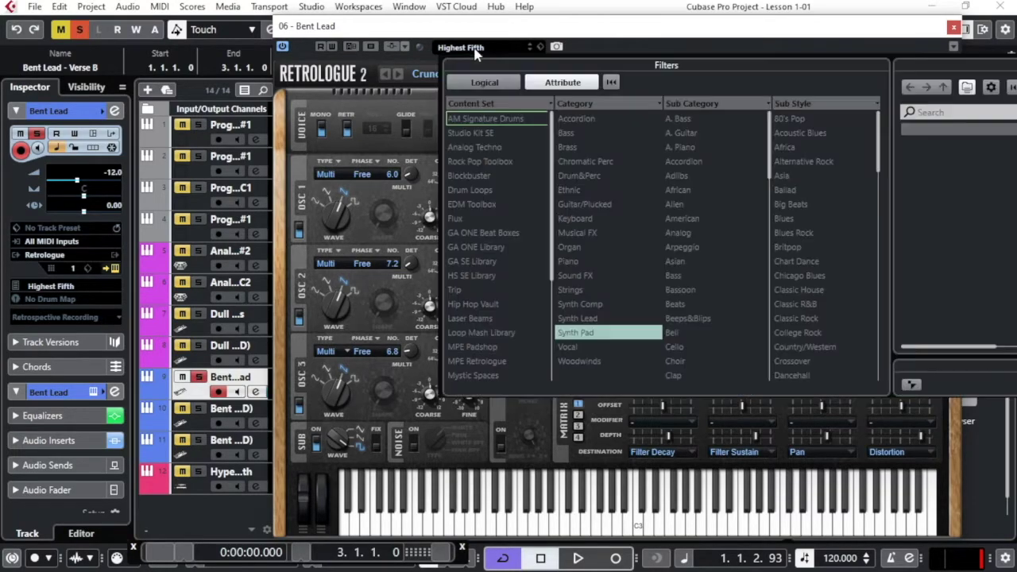
left_click(634, 42)
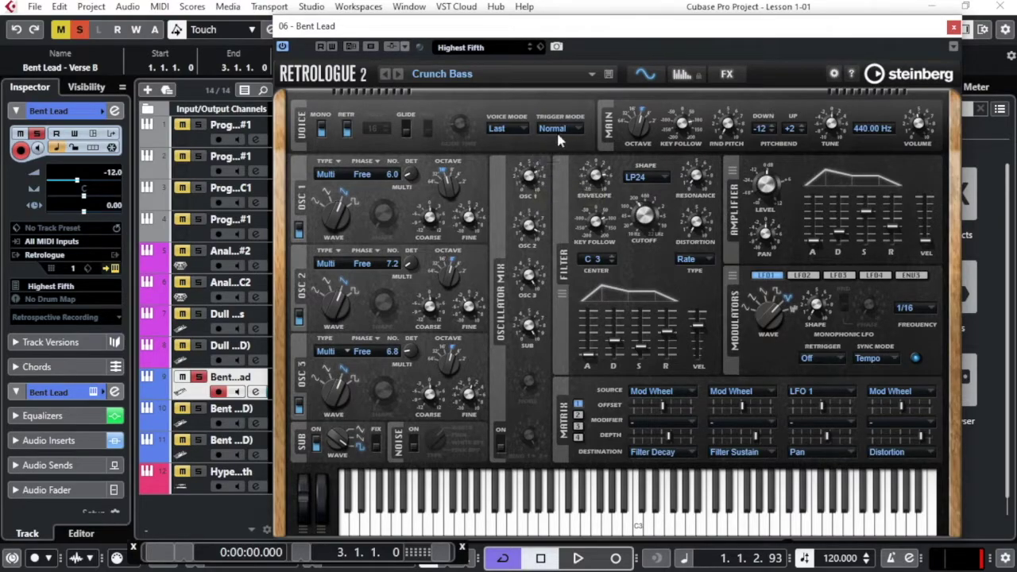
left_click(430, 79)
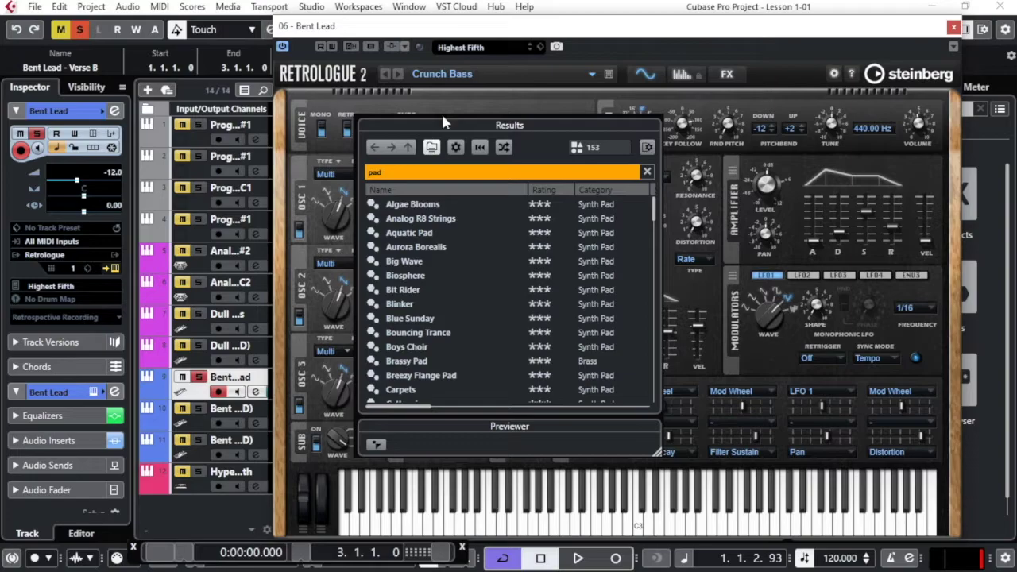
left_click(439, 76)
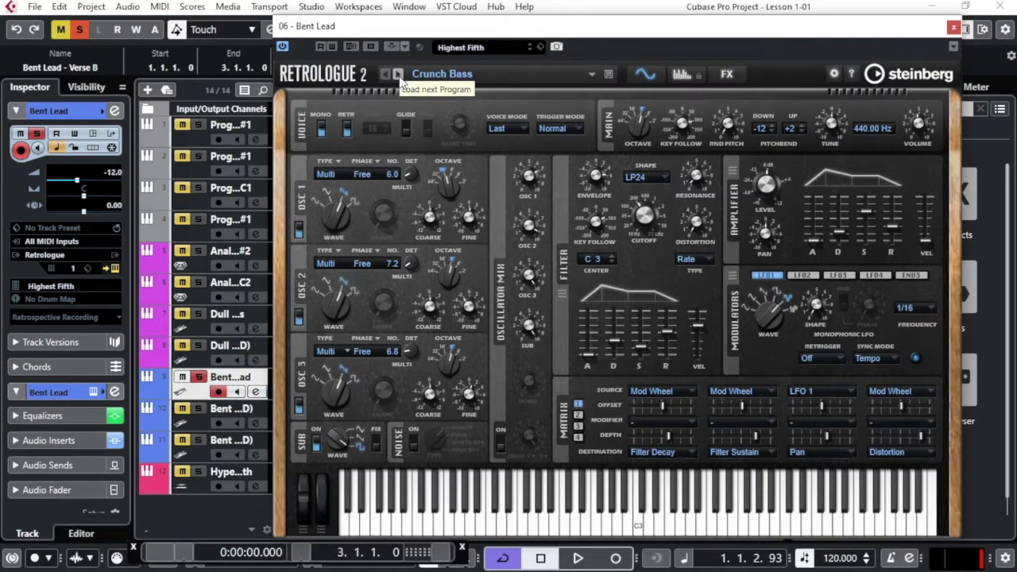
key("space")
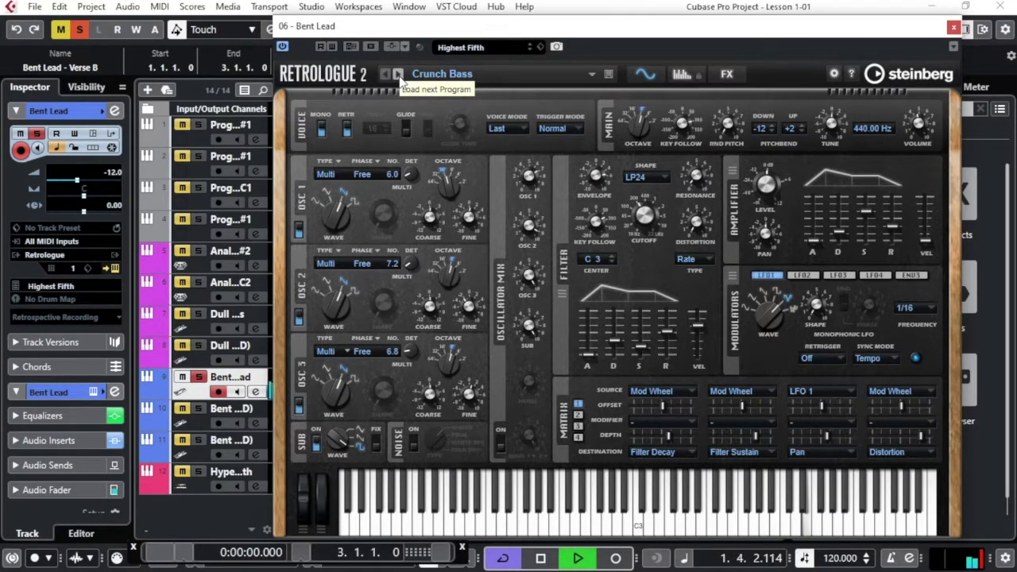
left_click(398, 74)
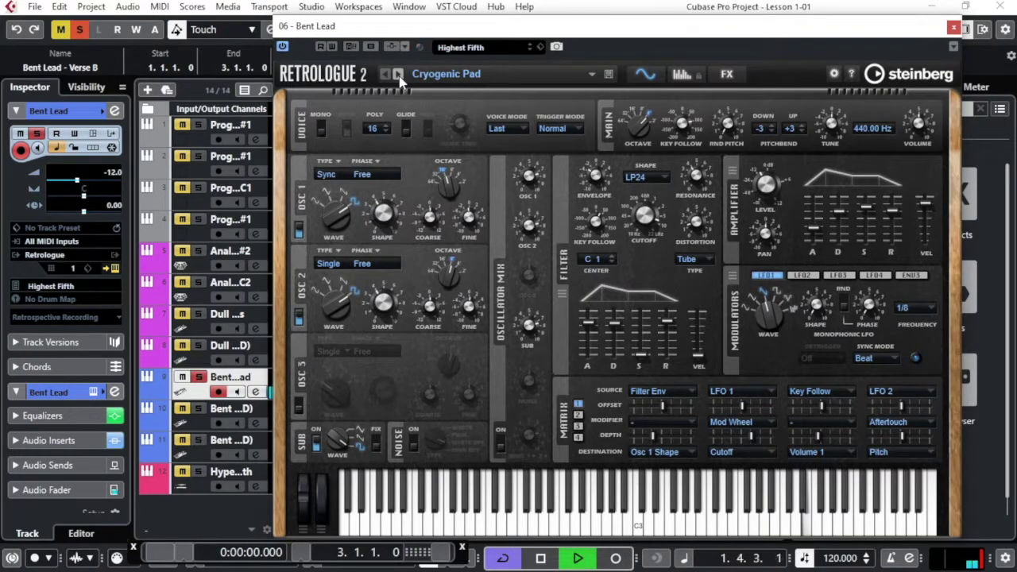
left_click(398, 74)
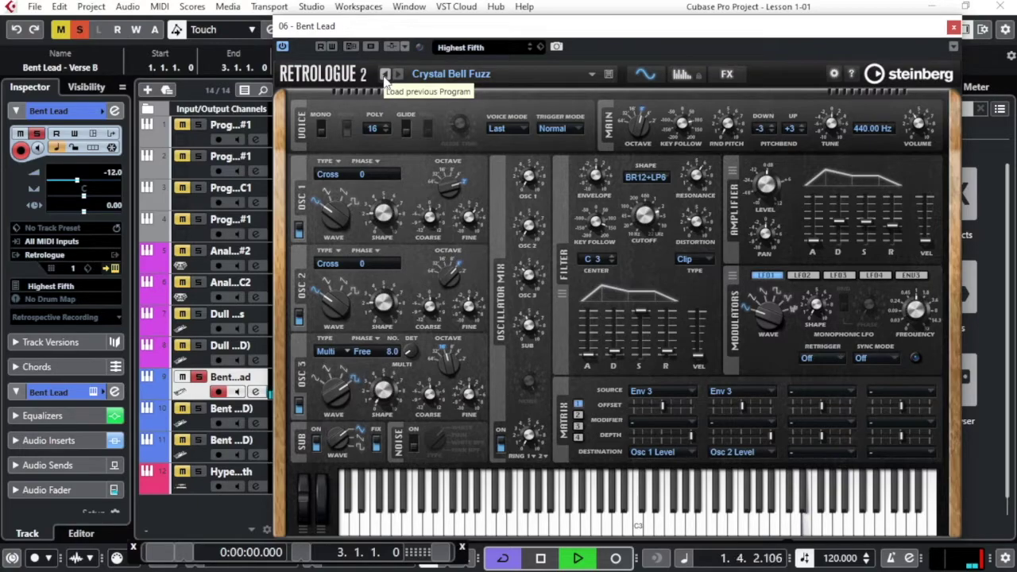
left_click(385, 74)
left_click(385, 73)
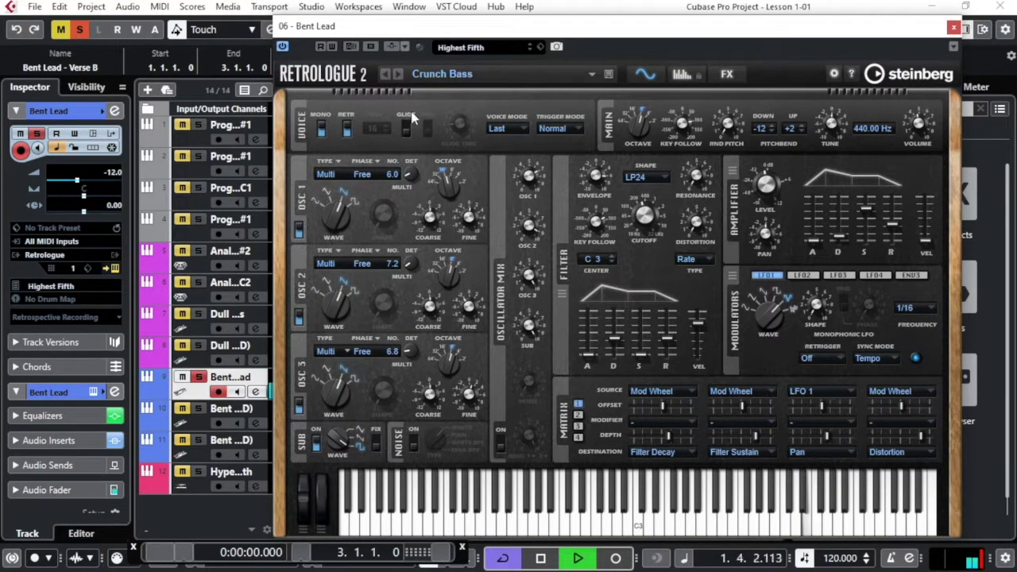
key("space")
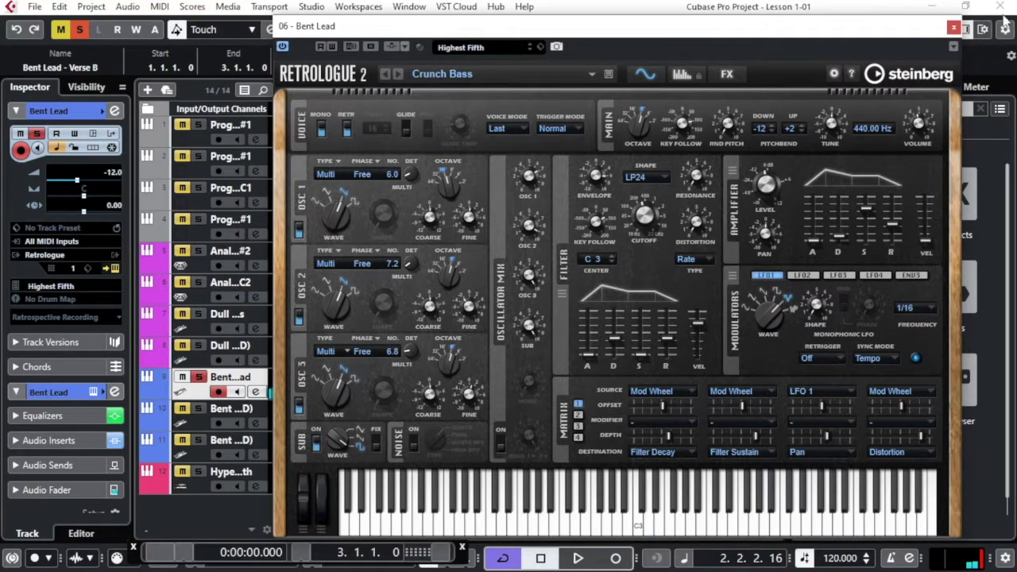
left_click(954, 28)
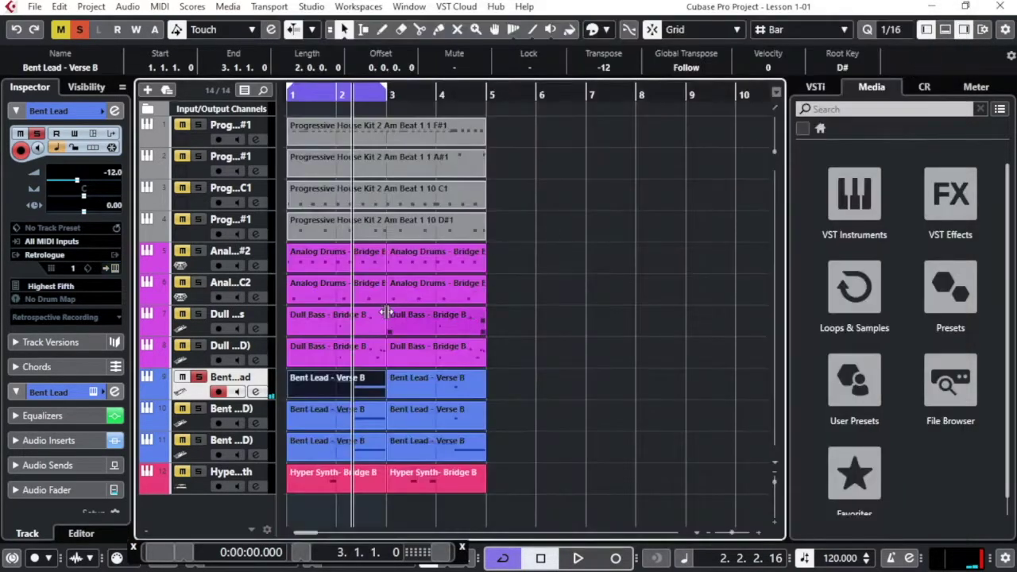
Add an instrument track using HALion Sonic SE below the Bent Lead track.
right_click(195, 395)
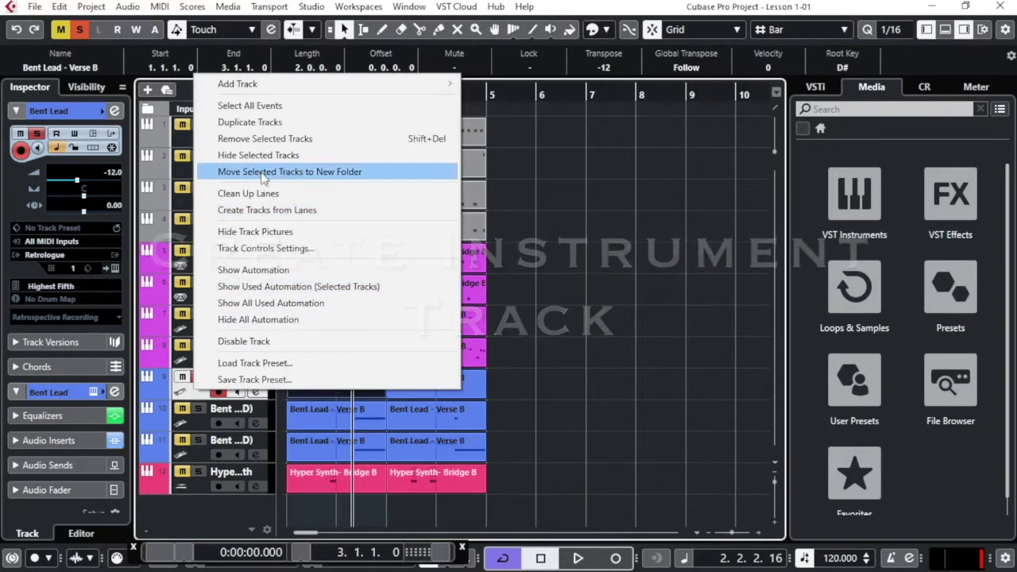
mouse_move(274, 86)
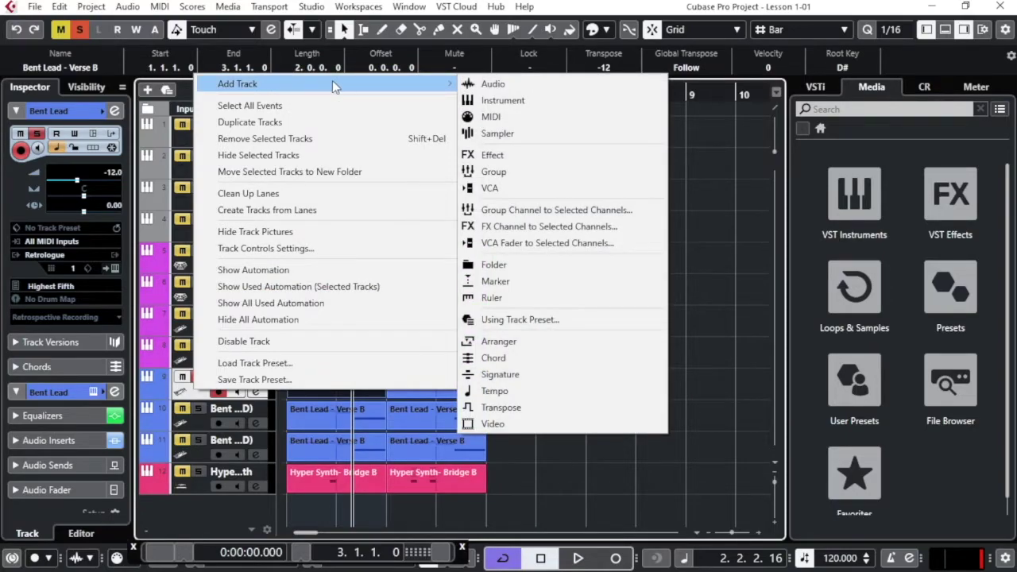
left_click(508, 101)
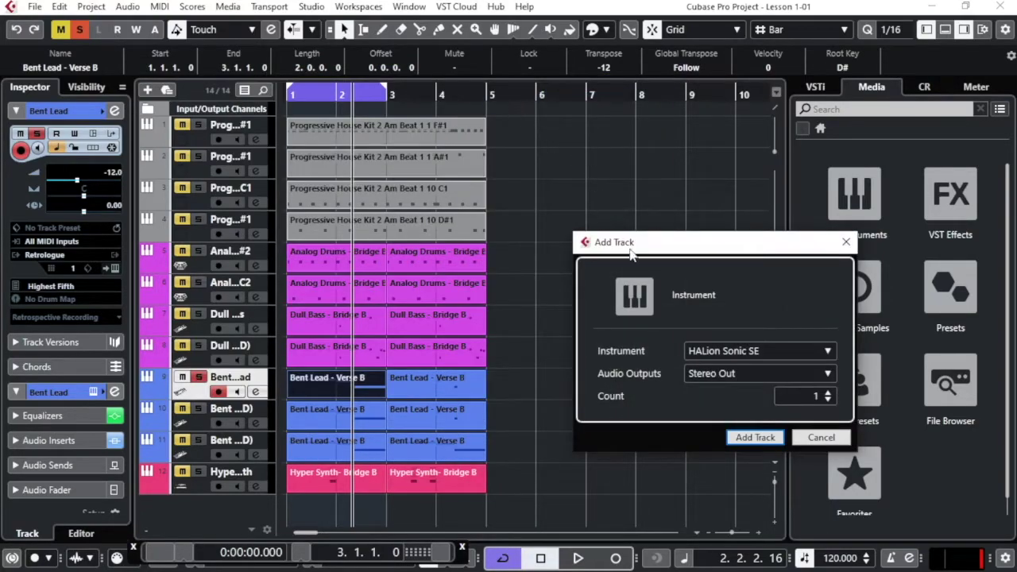
left_click(719, 351)
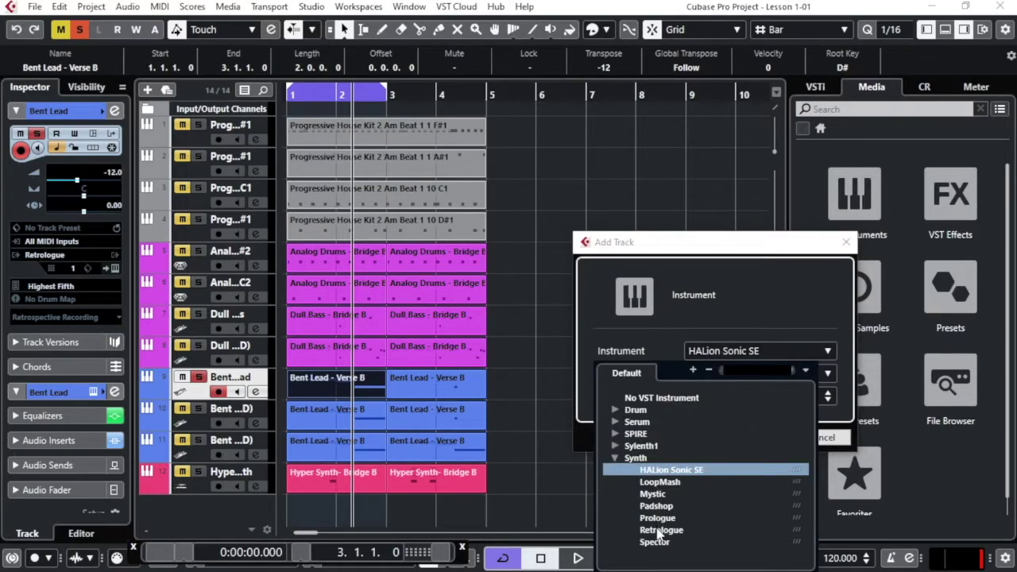
left_click(652, 470)
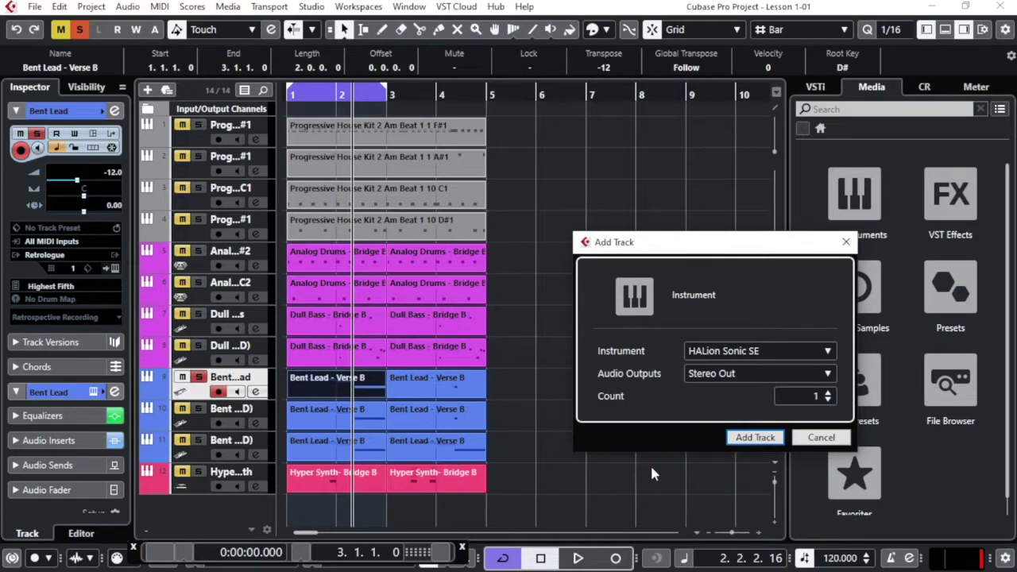
left_click(753, 437)
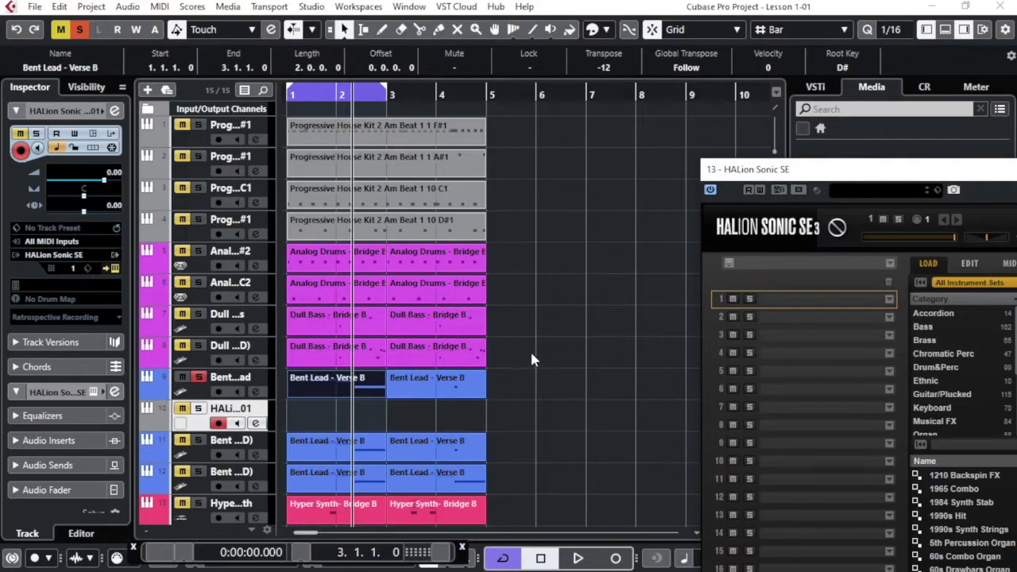
Move the HALion Sonic SE window up and aside to uncover the tracks.
left_click_drag(797, 172, 624, 82)
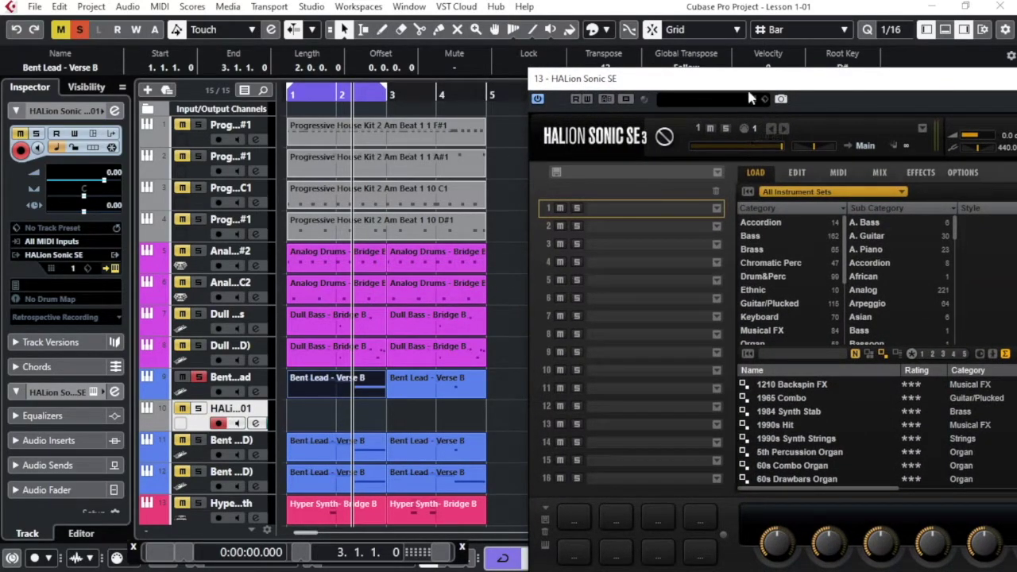
left_click_drag(750, 98, 615, 34)
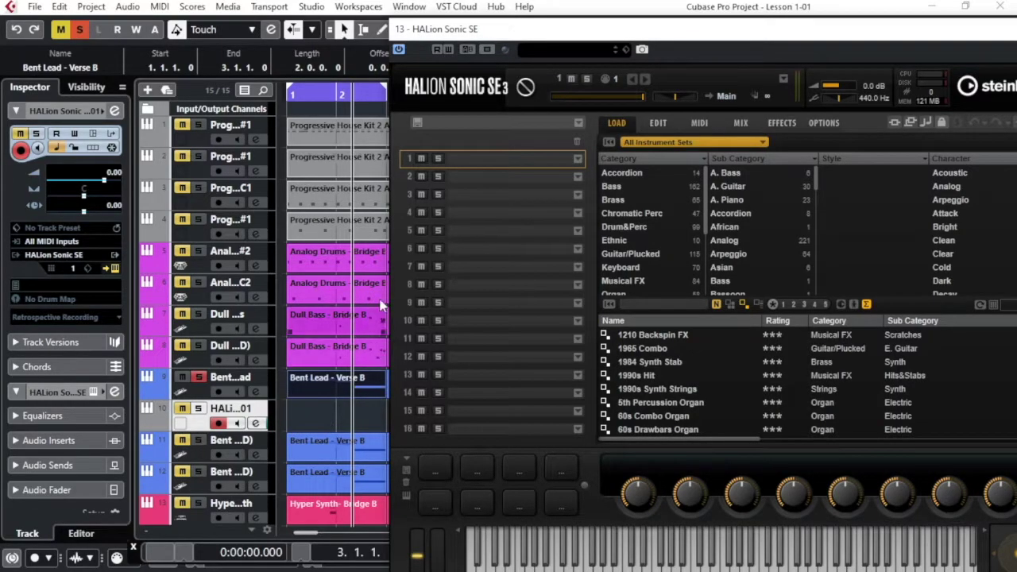
left_click_drag(556, 38, 714, 24)
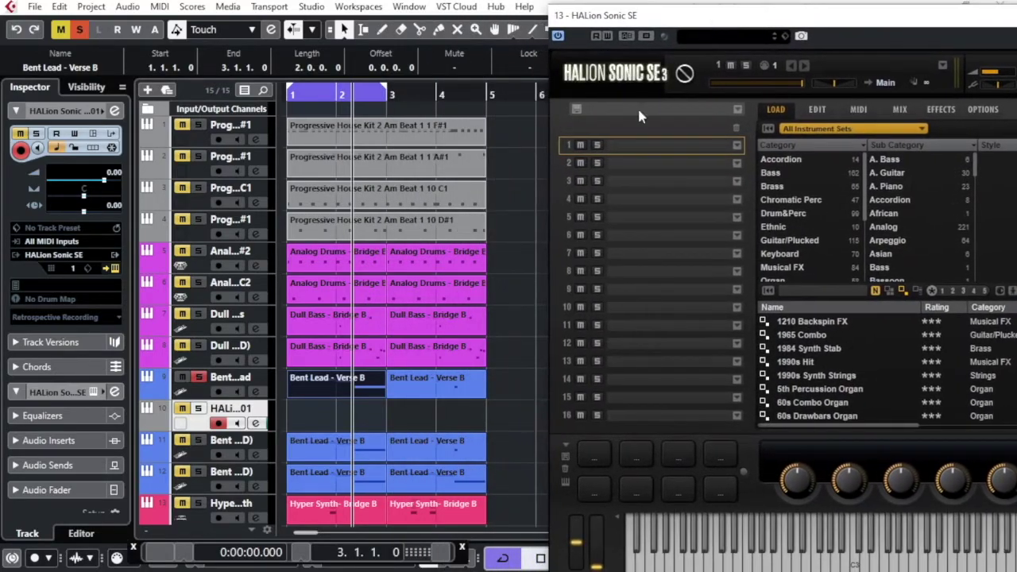
Copy the first Bent Lead - Verse B part onto the HALion track and solo it.
left_click(352, 413)
left_click(336, 387)
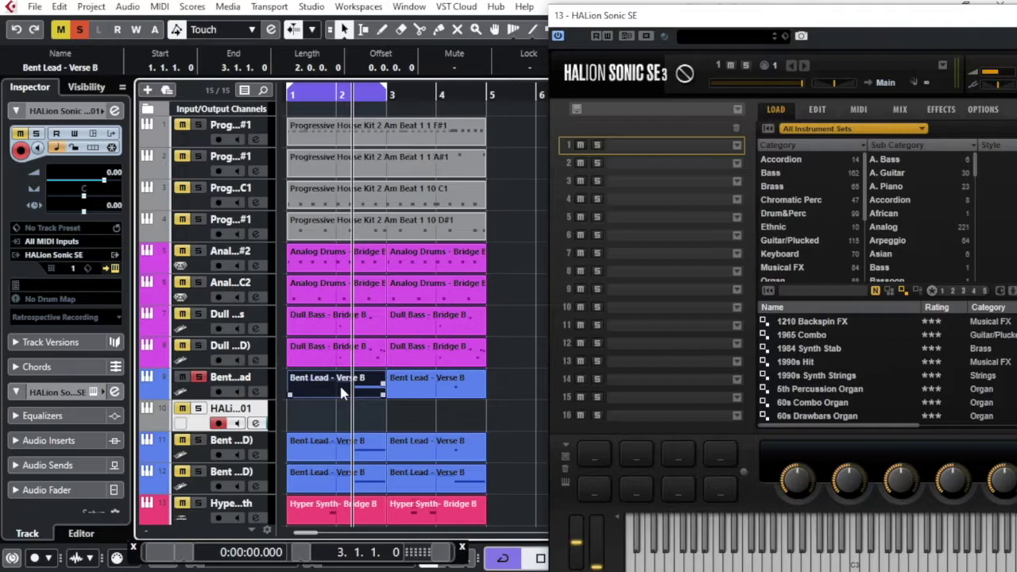
left_click_drag(343, 393, 308, 421)
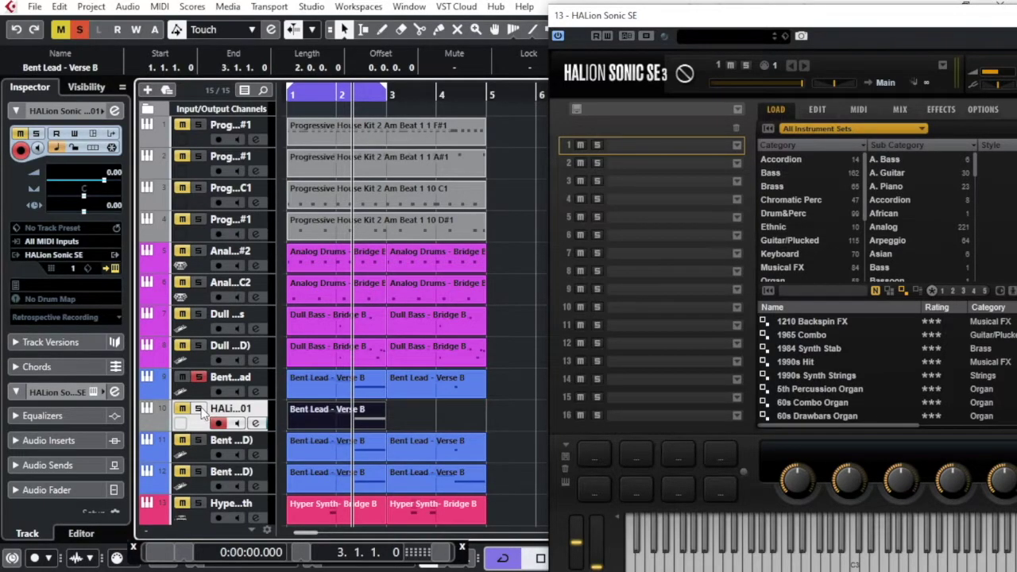
left_click(198, 408)
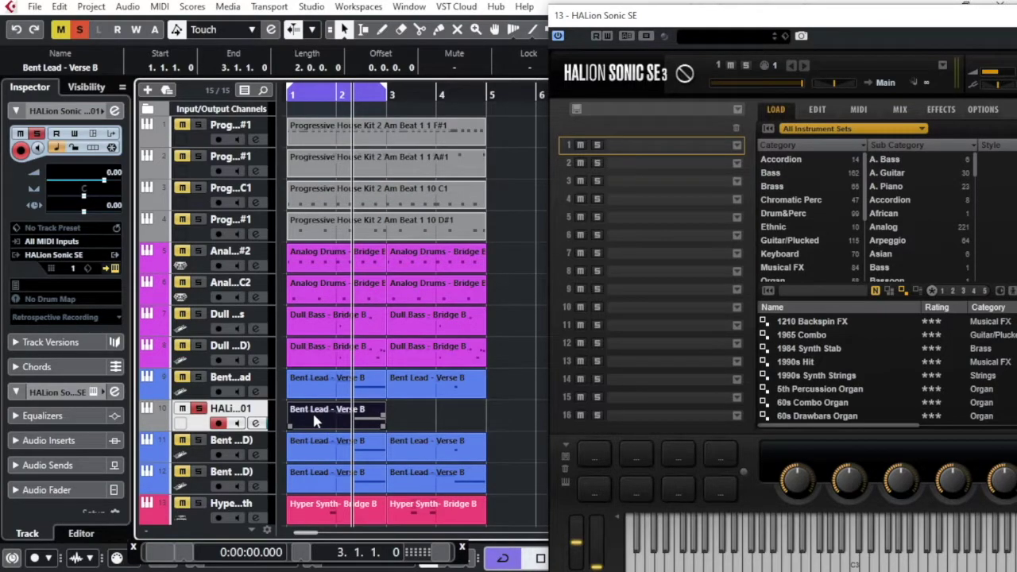
left_click_drag(725, 14, 379, 16)
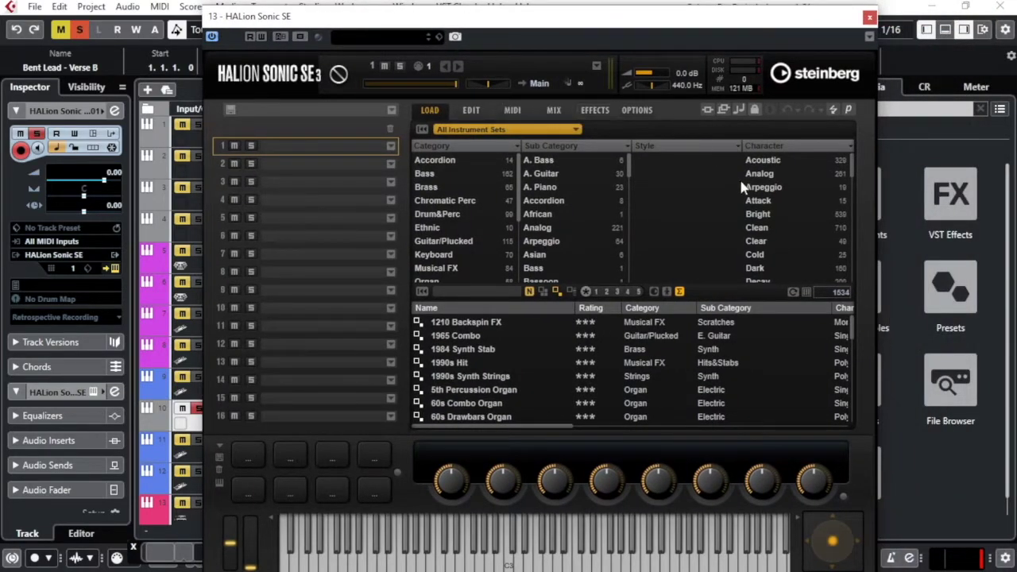
Filter HALion's presets by Arpeggio, load Be Free into slot 1, and start playback.
left_click(772, 189)
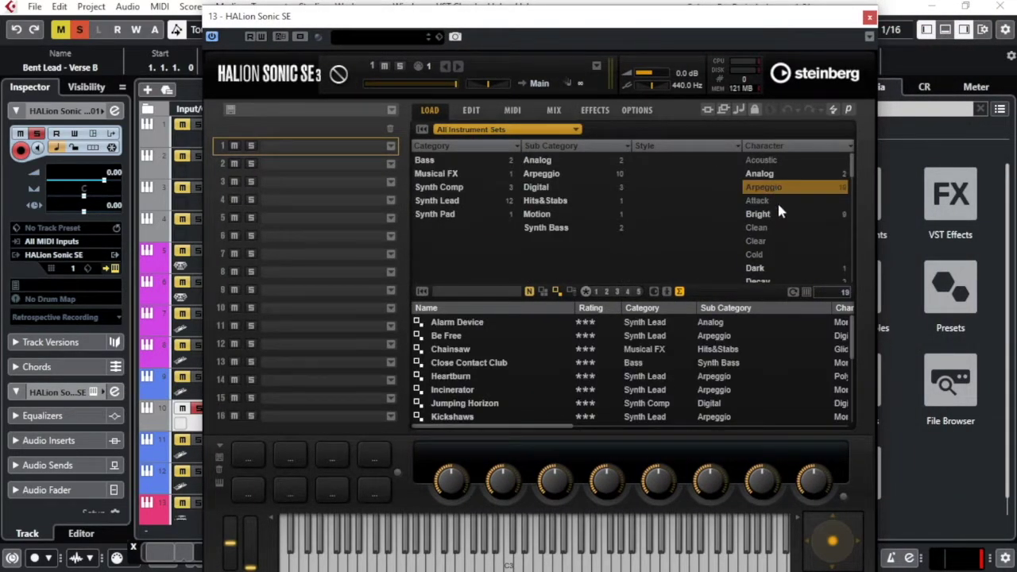
left_click(457, 336)
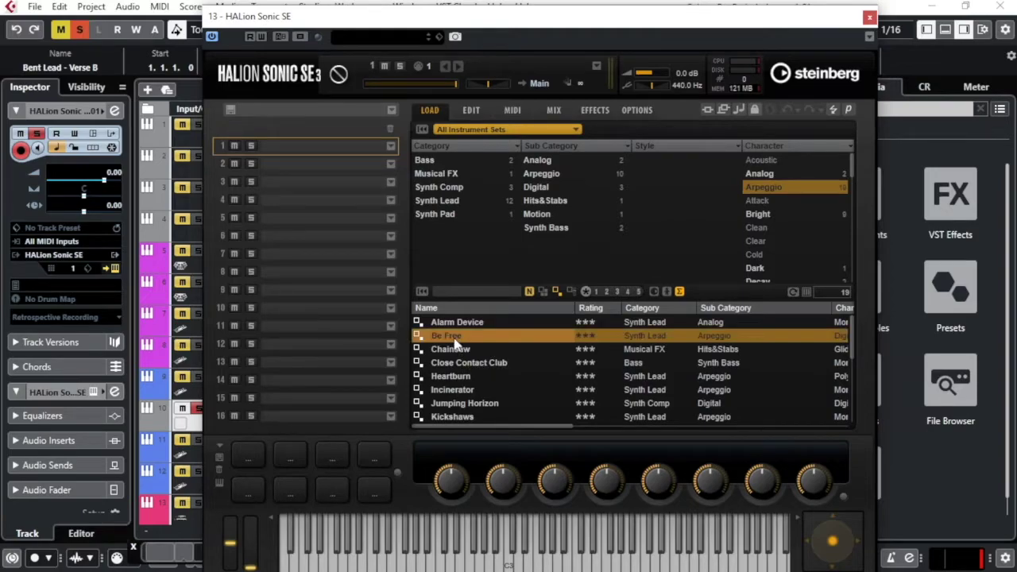
double_click(457, 337)
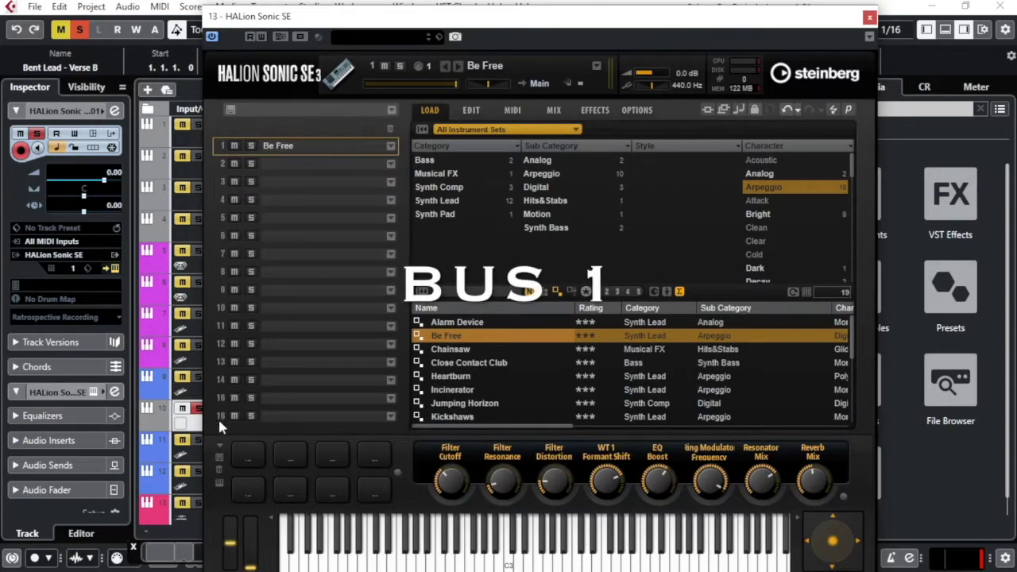
left_click_drag(387, 22, 701, 19)
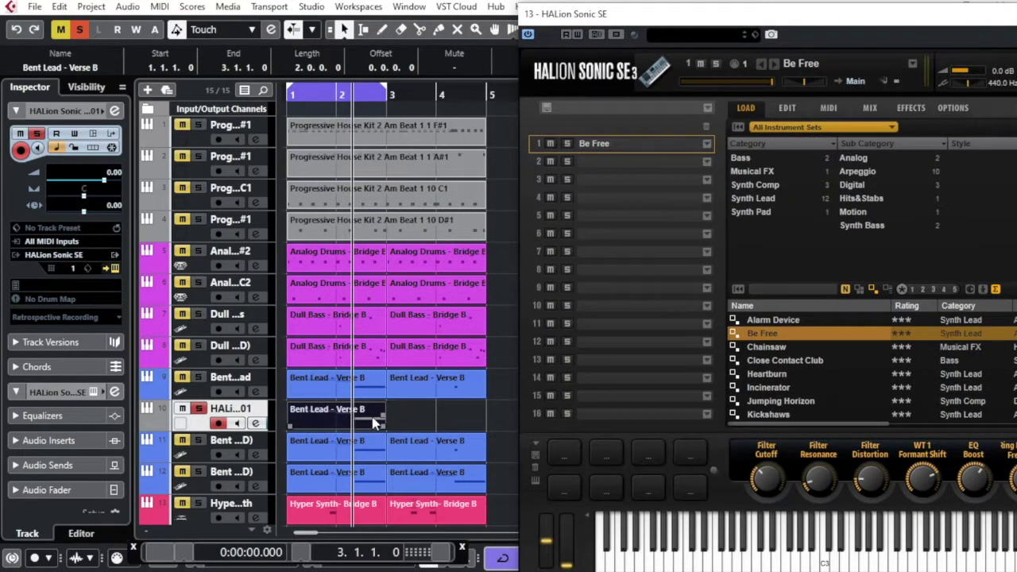
left_click(335, 400)
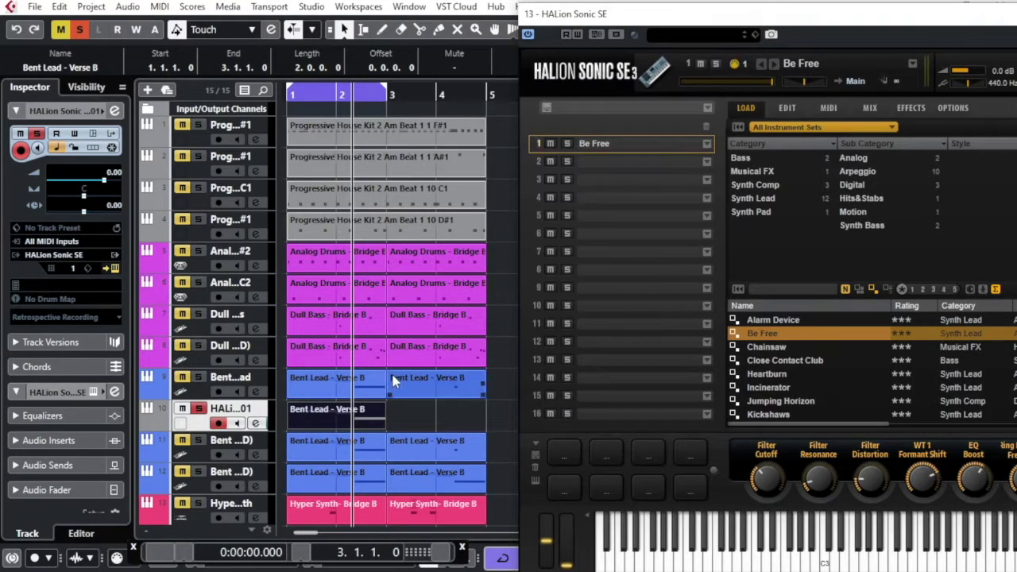
key("space")
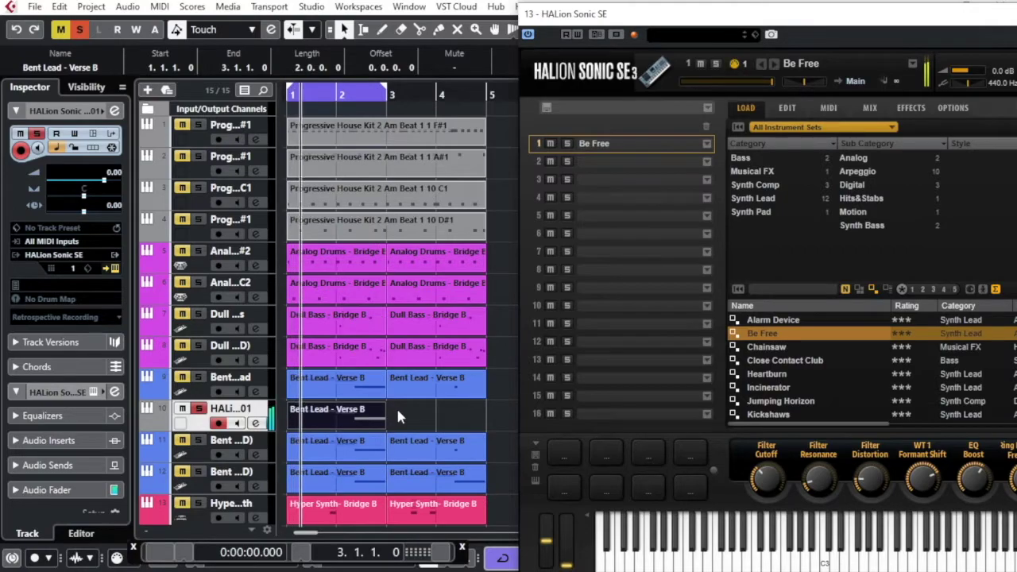
left_click_drag(710, 14, 670, 10)
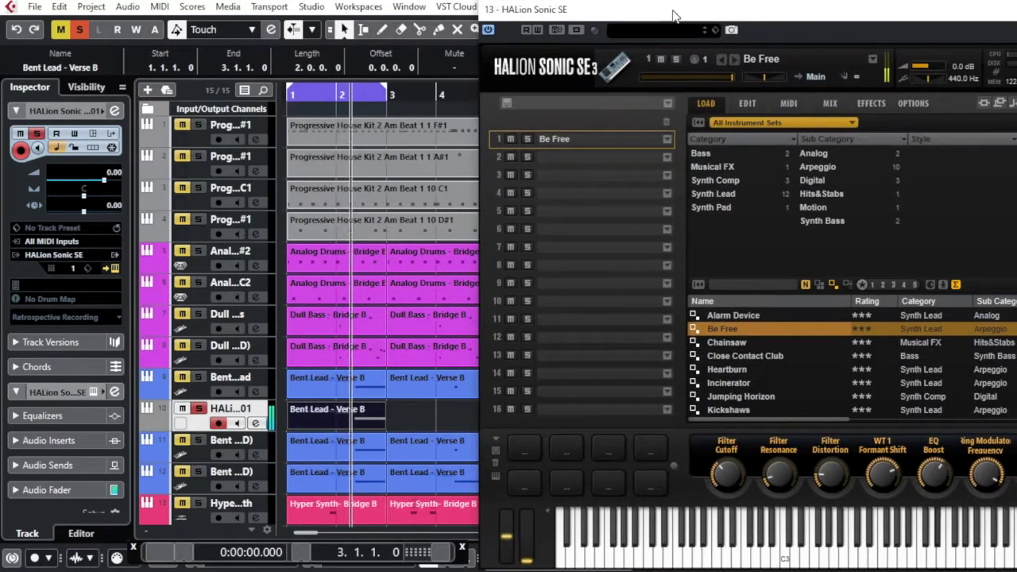
Audition Chainsaw, settle on Heartburn, lower the HALion track to -9.06 dB, and toggle Bent Lead's solo.
left_click(735, 344)
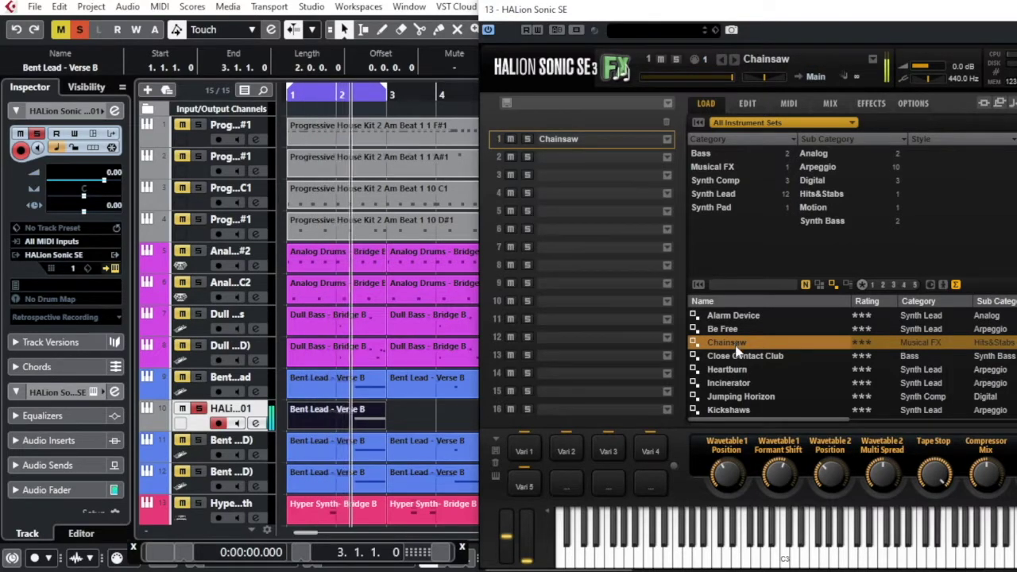
left_click(733, 374)
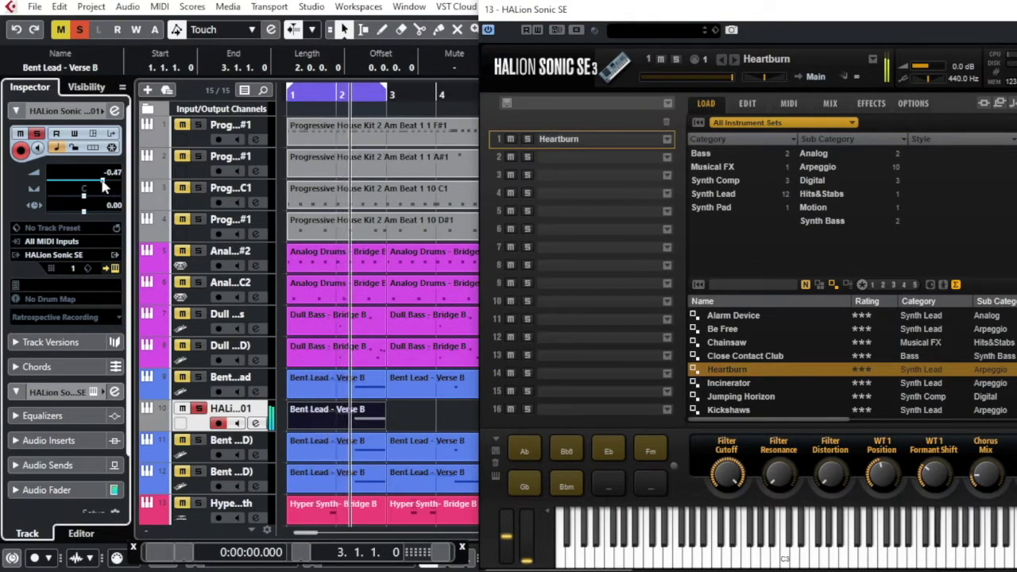
left_click_drag(104, 185, 82, 187)
left_click(198, 375)
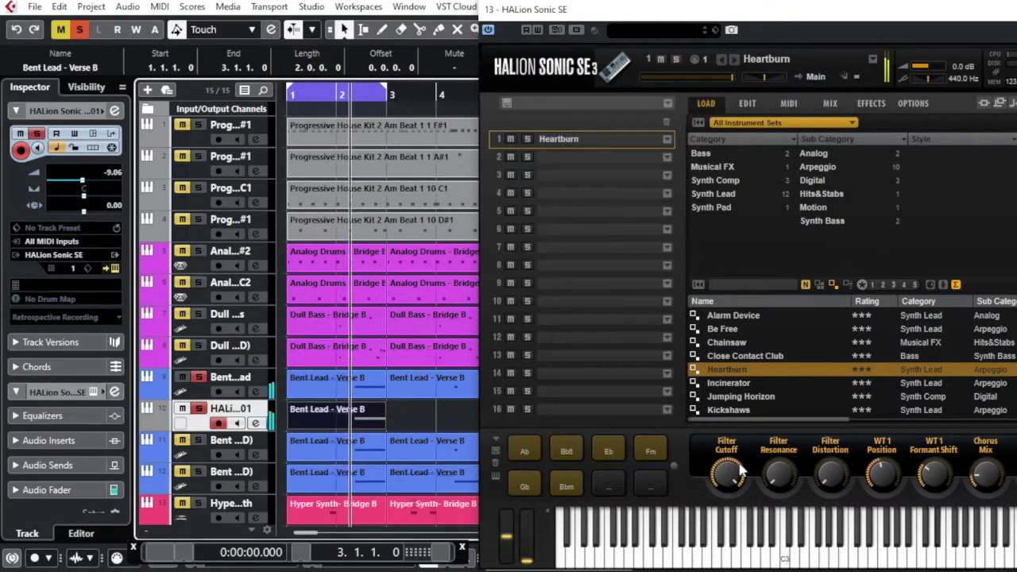
left_click(198, 376)
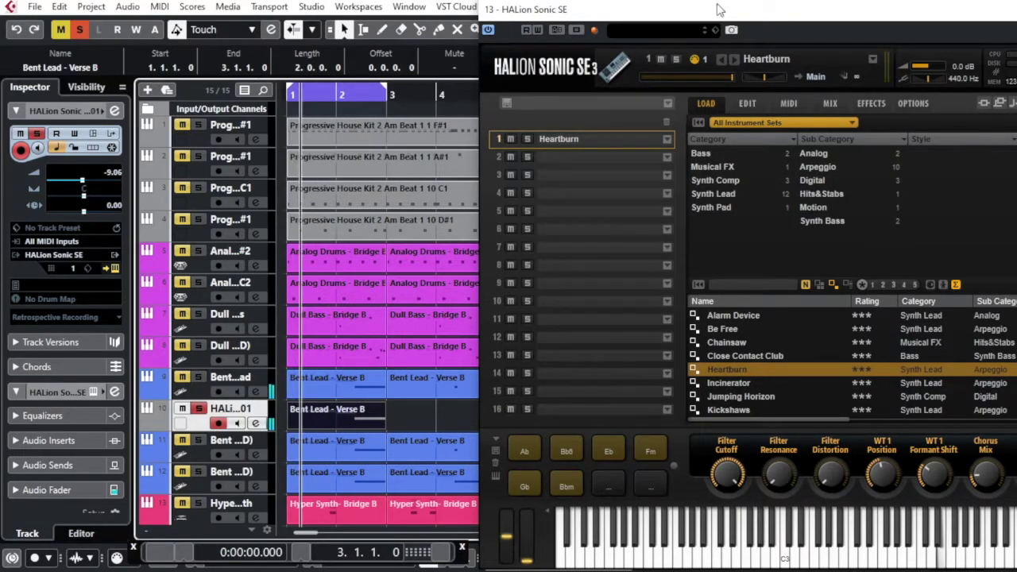
left_click_drag(719, 10, 592, 10)
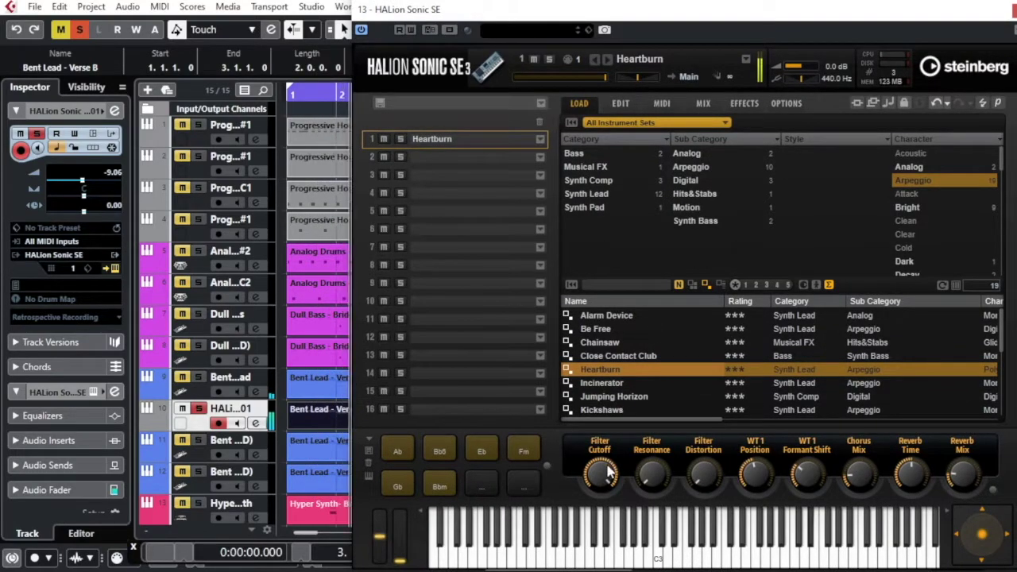
key("space")
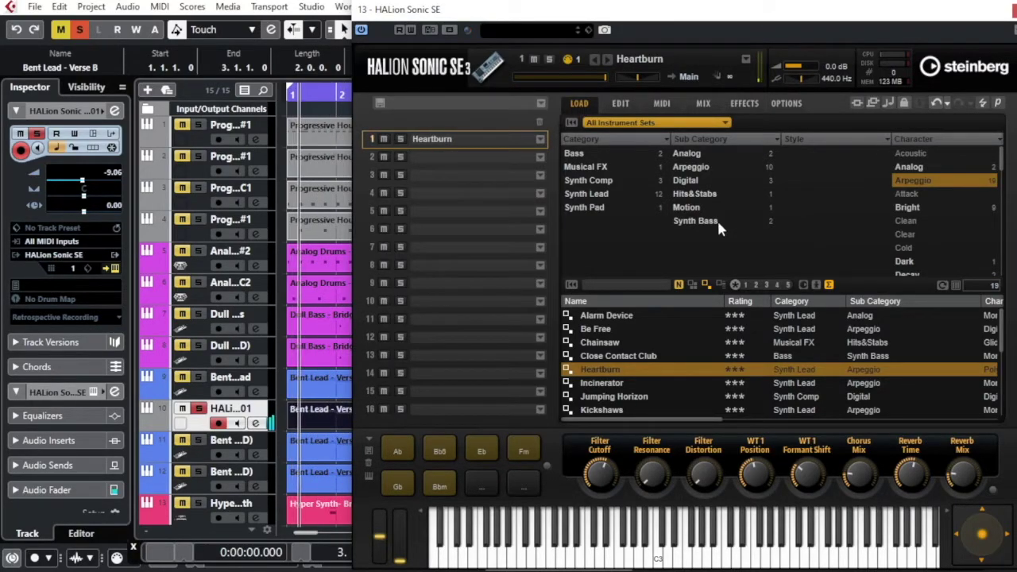
Load a Multi Delay into the first slot of HALion's AUX FX 1 on the Effects page.
left_click(744, 104)
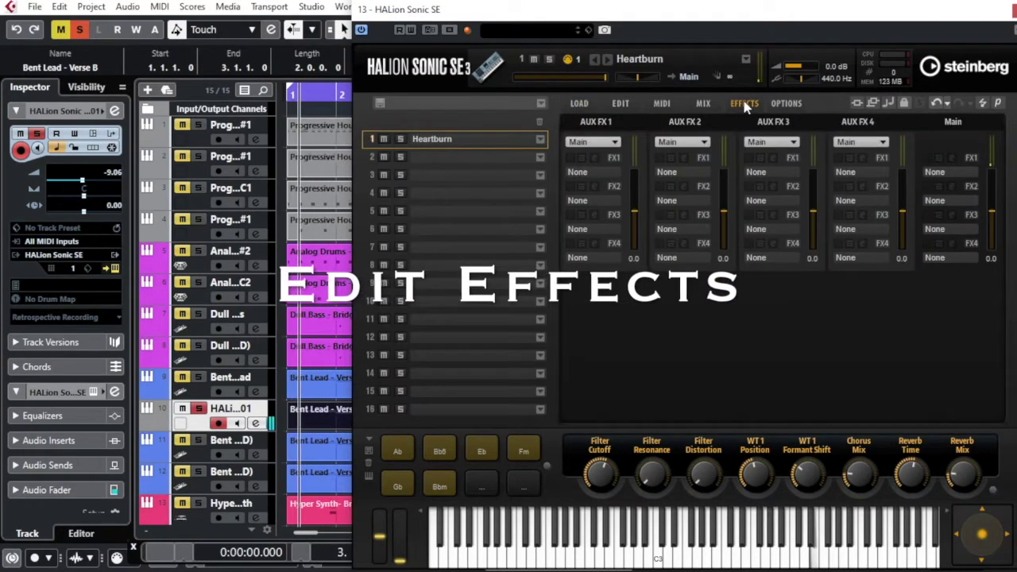
left_click(587, 142)
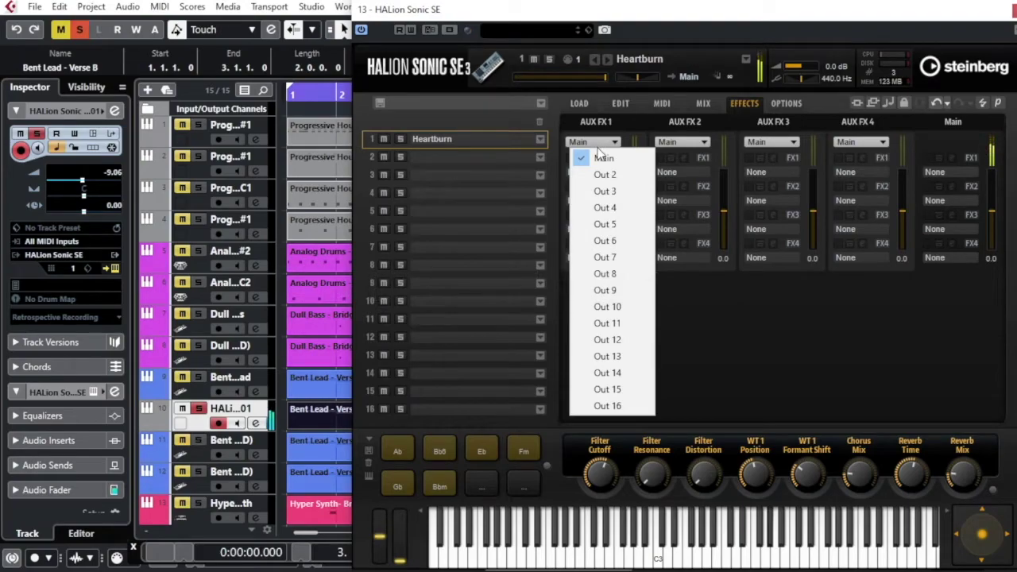
left_click(678, 289)
left_click(582, 173)
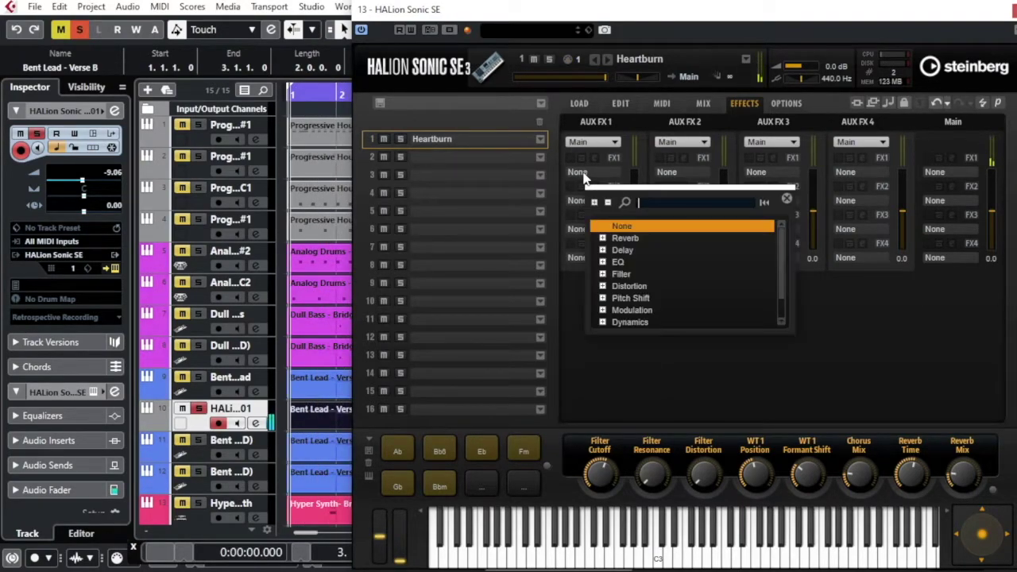
left_click(618, 275)
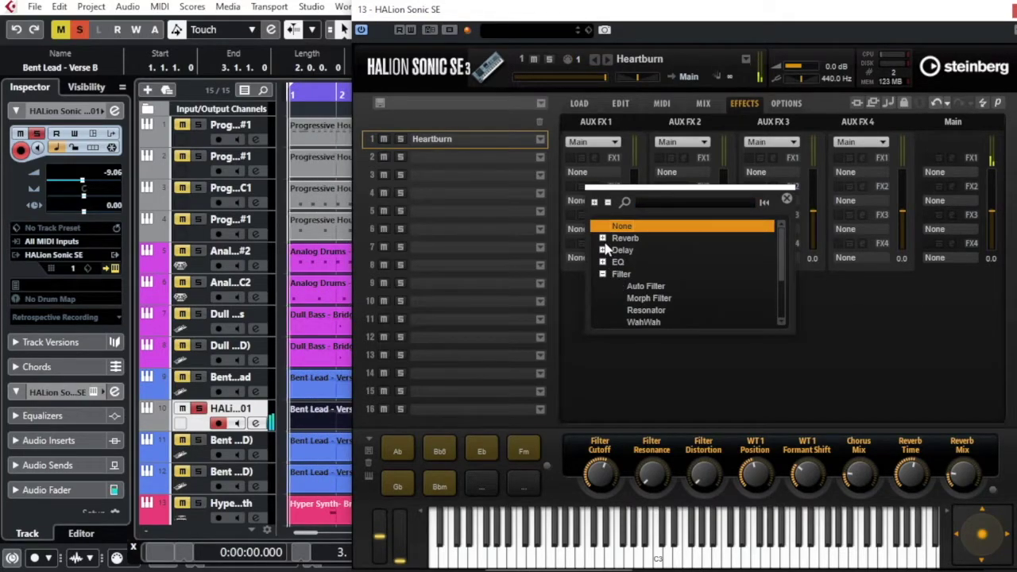
left_click(602, 250)
left_click(635, 262)
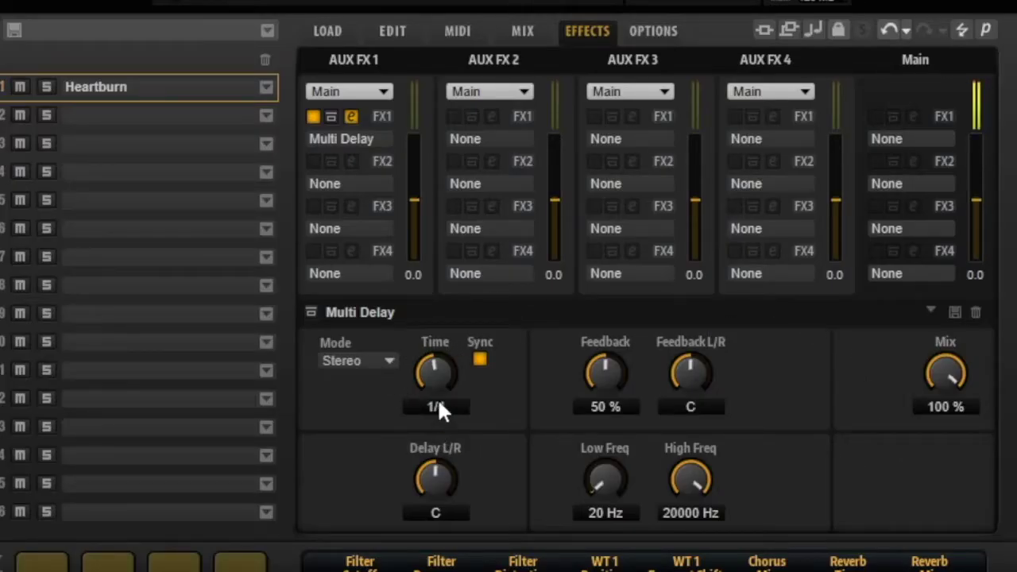
Set delay time 1/1T, feedback spread Rx0.01, delay spread Rx0.48, then switch the effect off.
left_click_drag(432, 379, 435, 335)
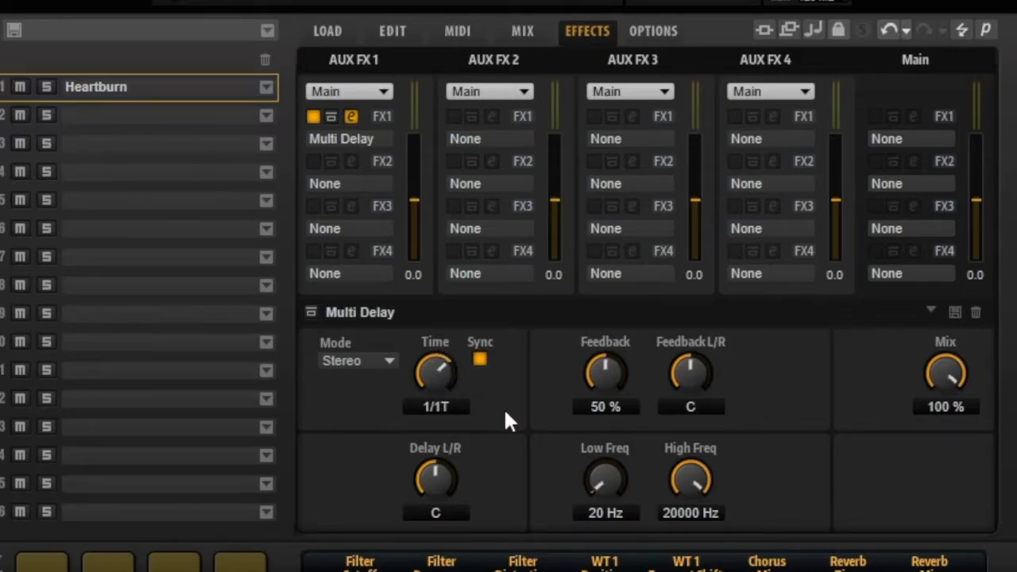
left_click_drag(704, 378, 686, 373)
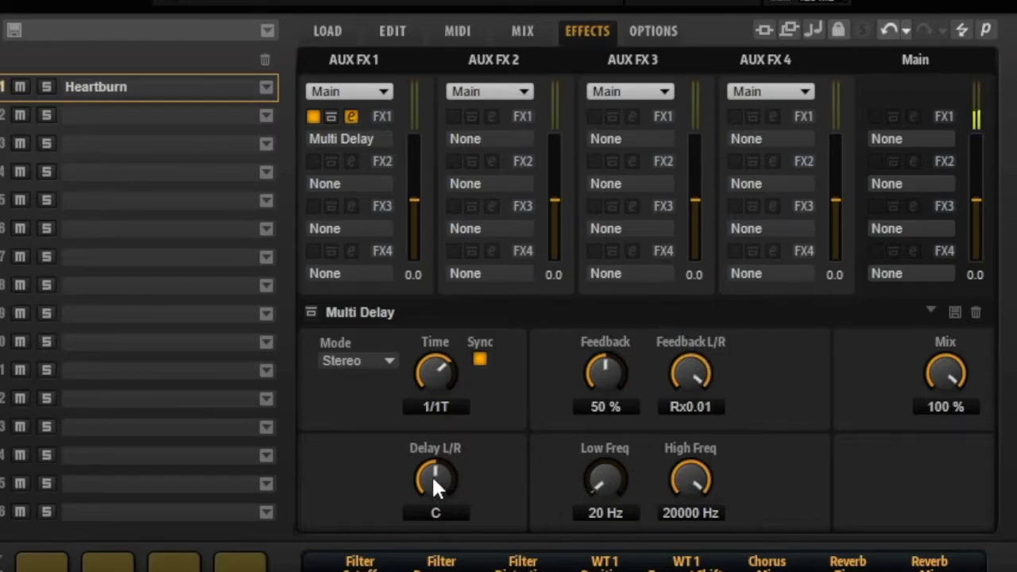
scroll(435, 433, "down", 2)
left_click(314, 116)
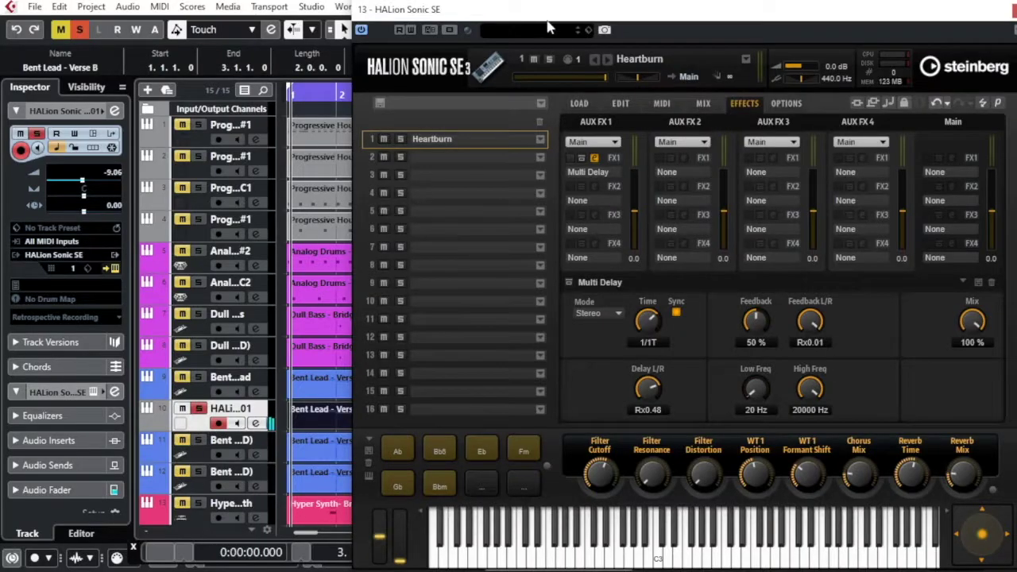
left_click_drag(501, 11, 600, 11)
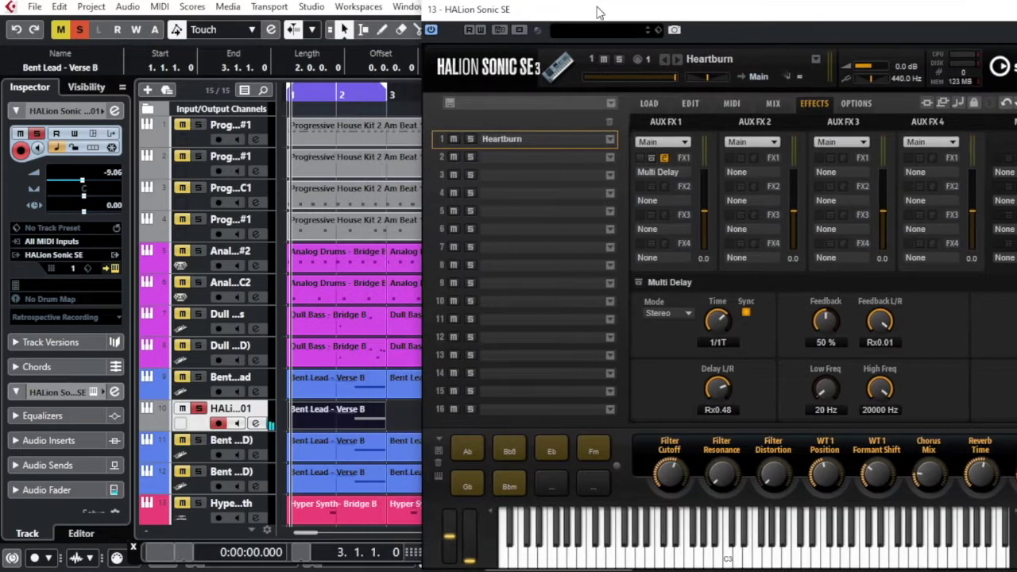
Show HALion's Load page, set the track to MIDI channel 2, and activate empty slot 2.
left_click(648, 104)
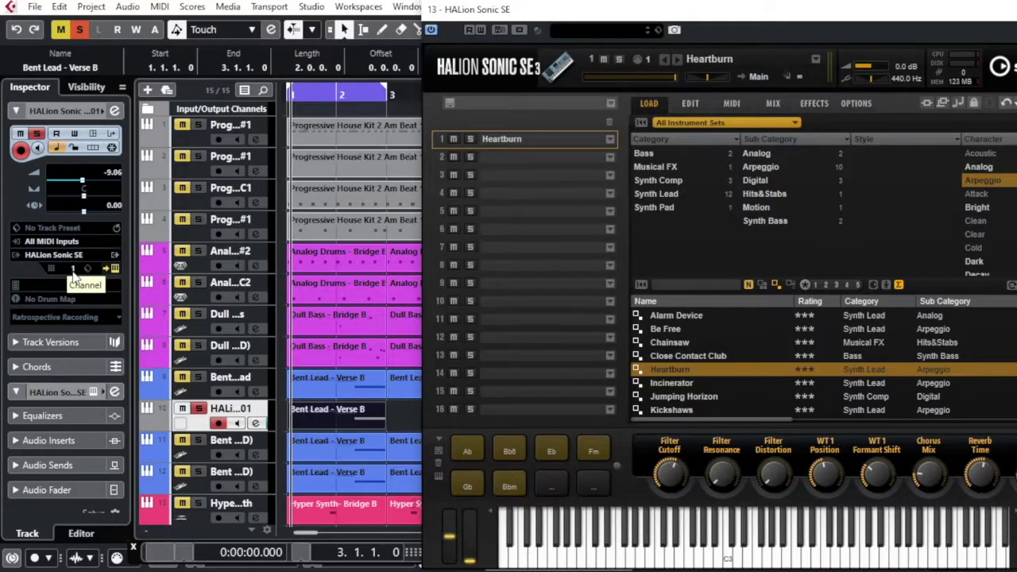
left_click(116, 389)
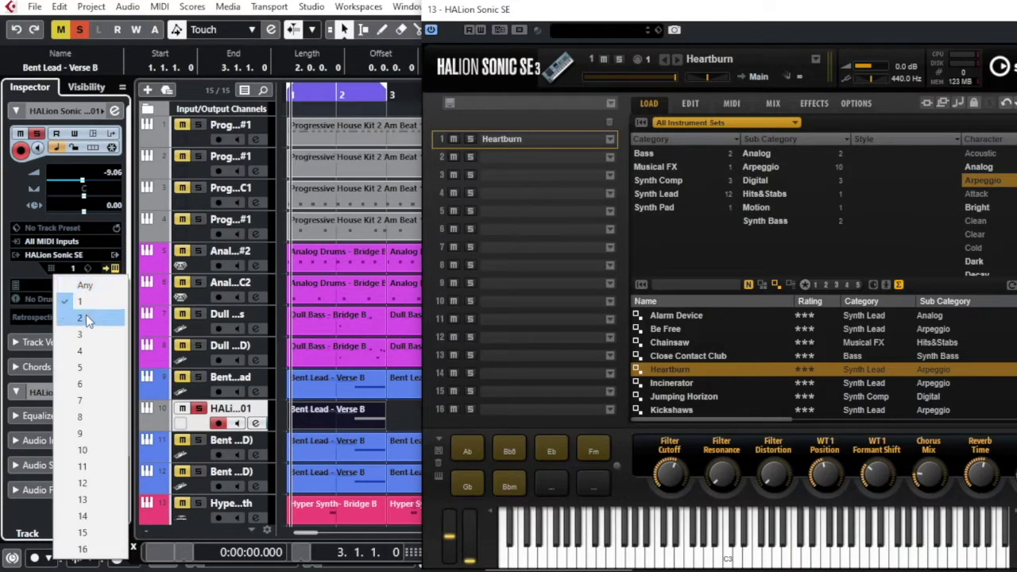
left_click(152, 466)
left_click(510, 156)
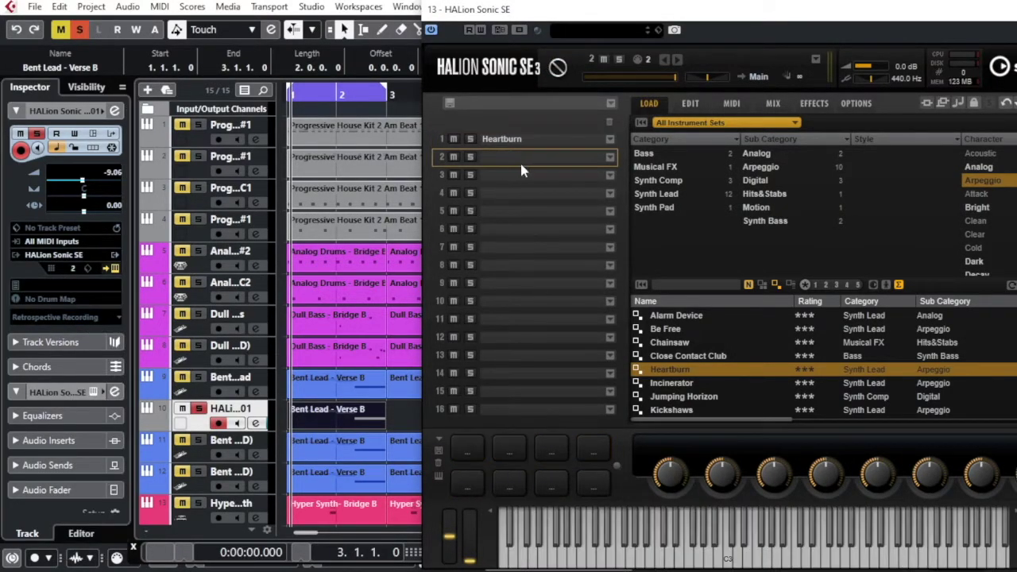
Load the Arpeggio program Incinerator into HALion slot 2, previewing Tale Of Arps first.
left_click(610, 158)
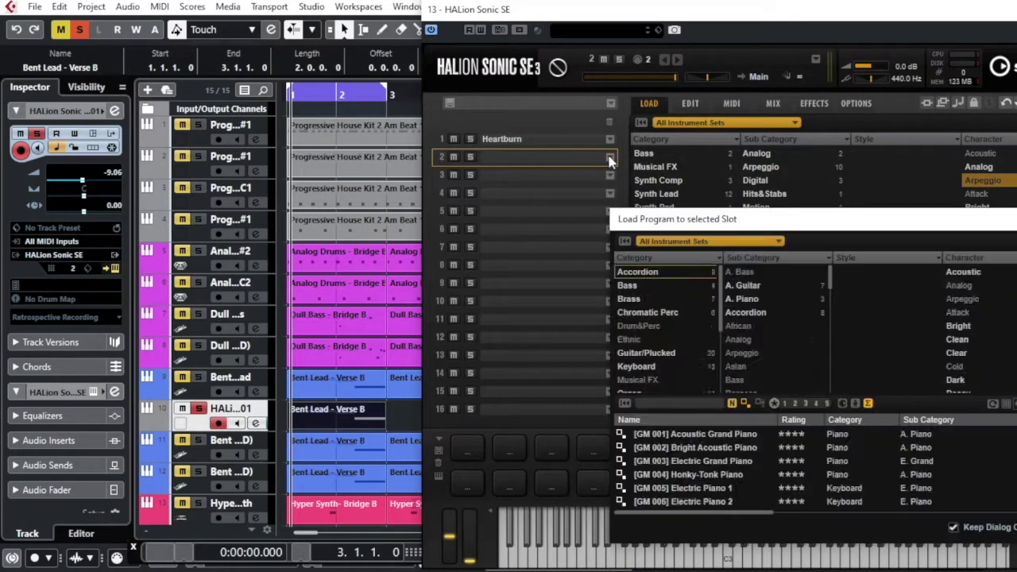
left_click_drag(733, 222, 517, 133)
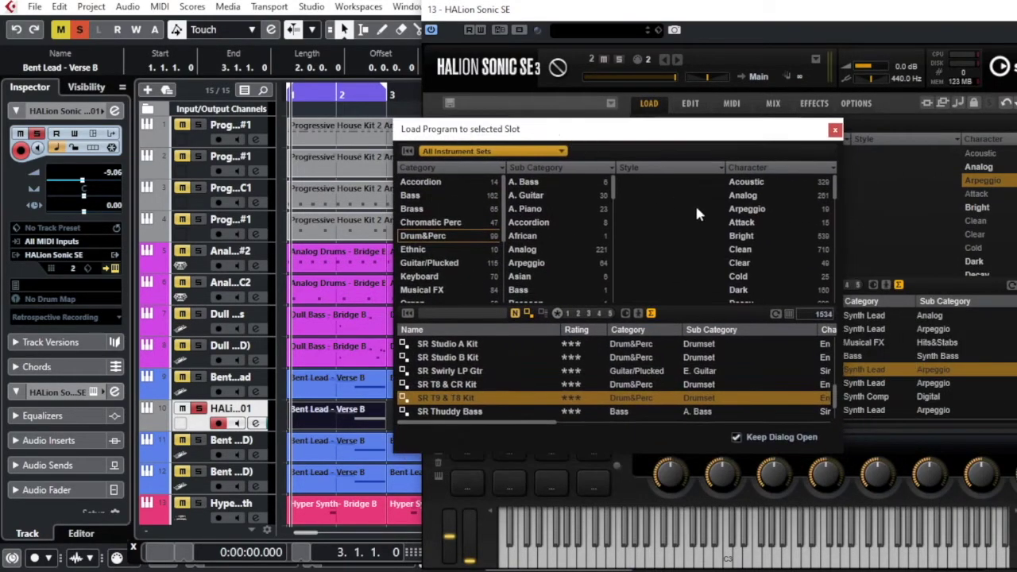
left_click(747, 208)
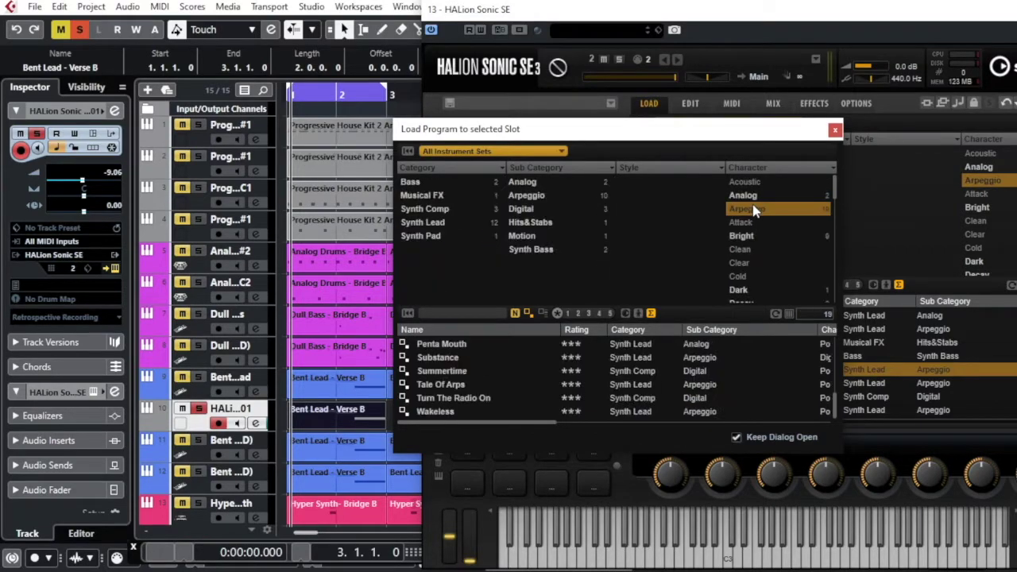
left_click(490, 386)
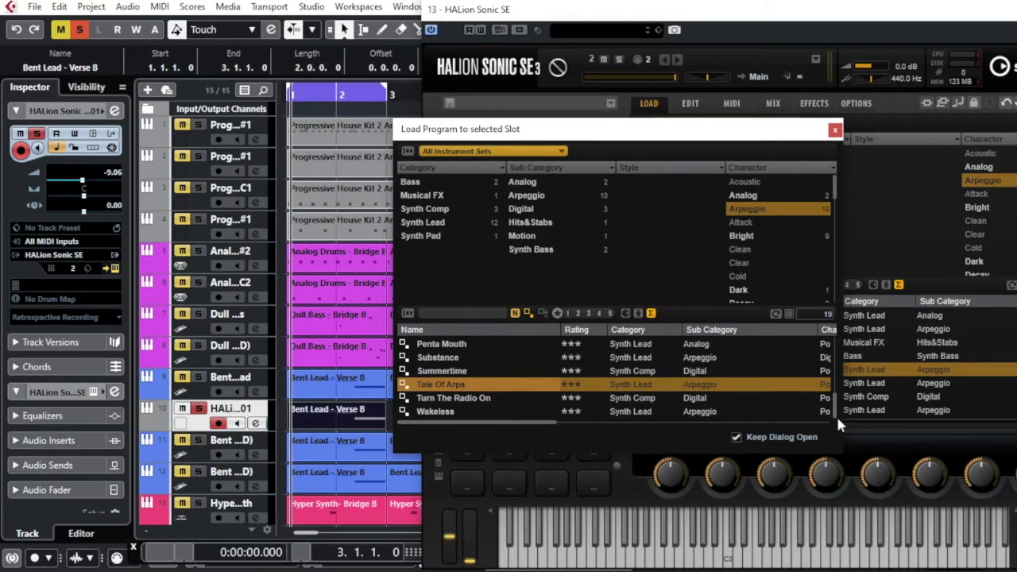
left_click_drag(837, 419, 839, 370)
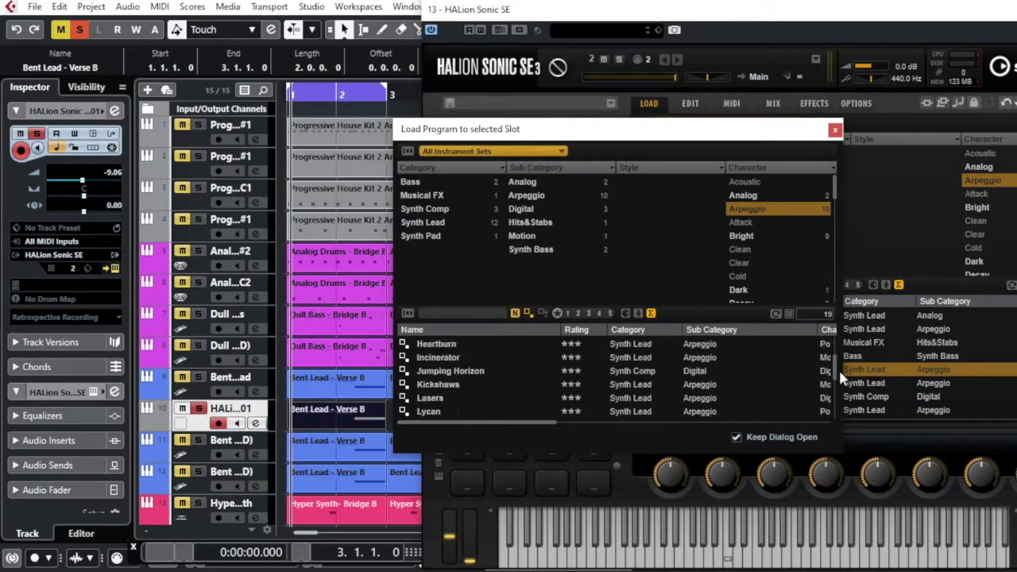
left_click(474, 359)
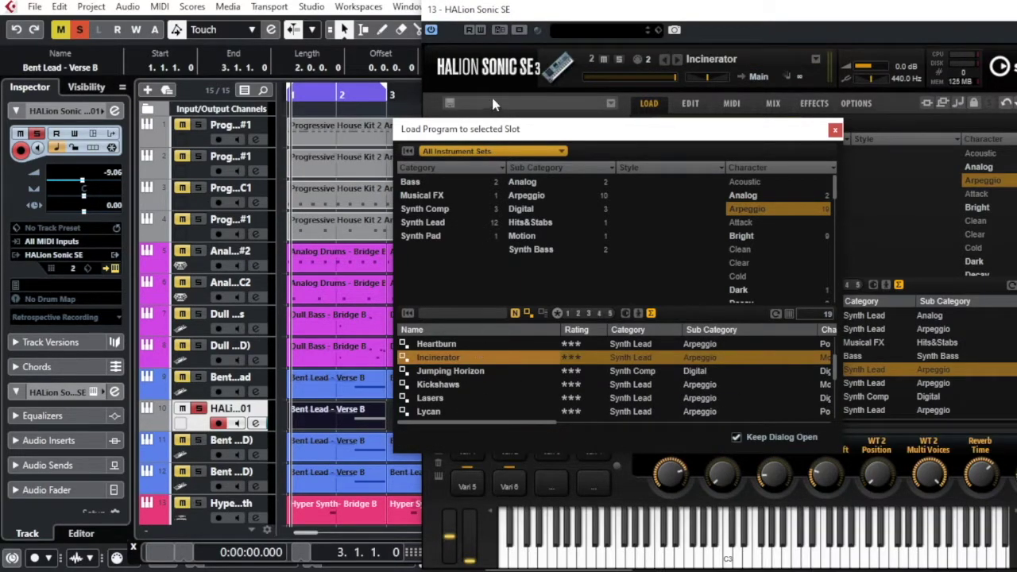
left_click(834, 130)
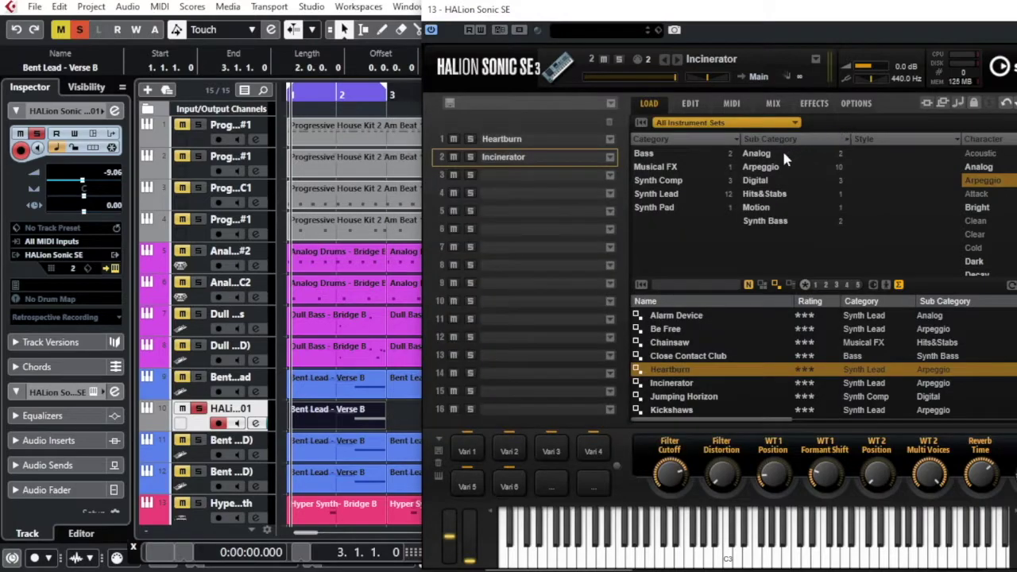
Play both layered arpeggios and set the track's MIDI channel back to 1.
key("space")
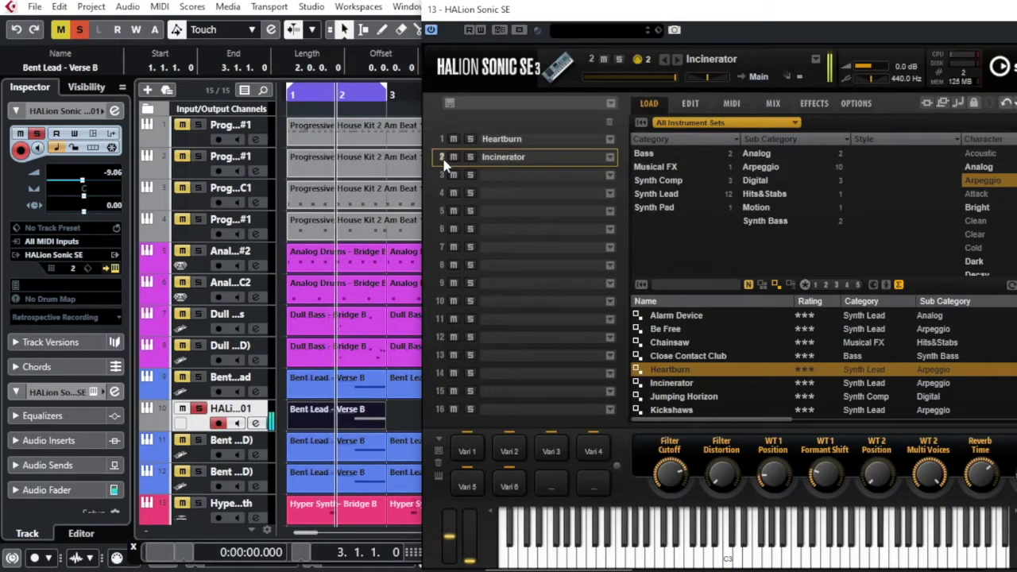
left_click(74, 268)
left_click(81, 302)
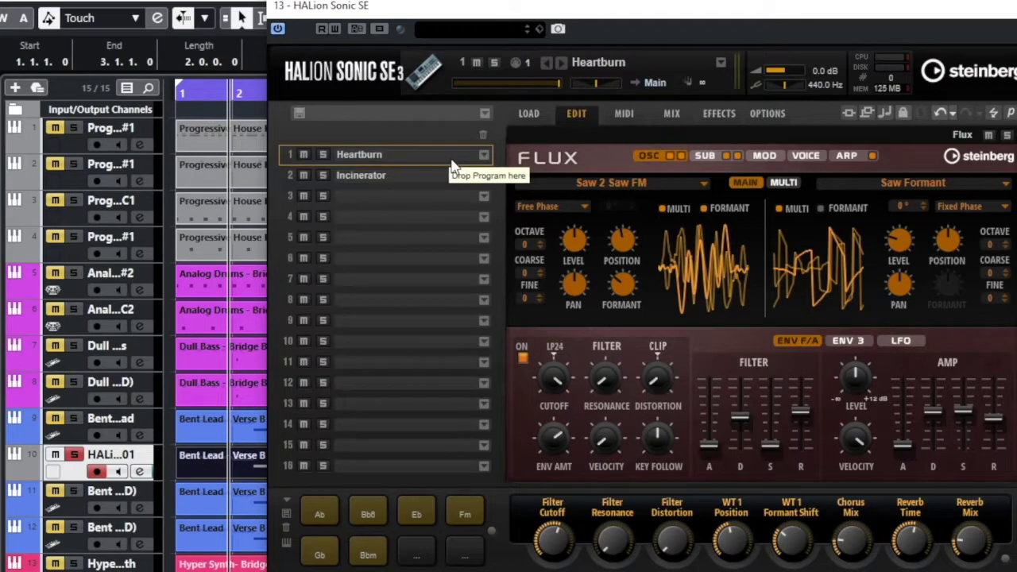
During playback, step Heartburn's Flux oscillator octave up and down, settling at -2.
key("space")
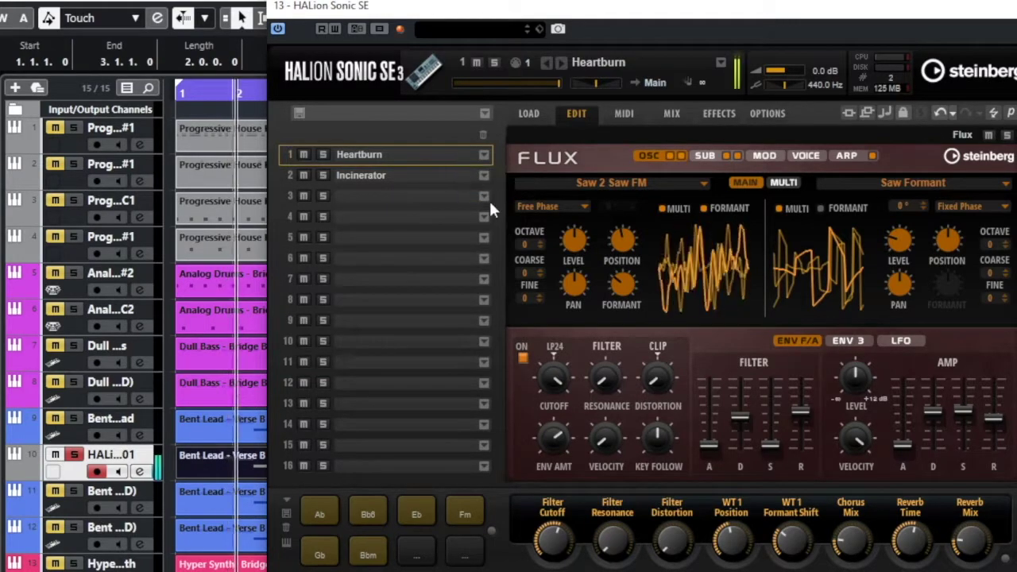
left_click(540, 242)
left_click(540, 240)
left_click(540, 240)
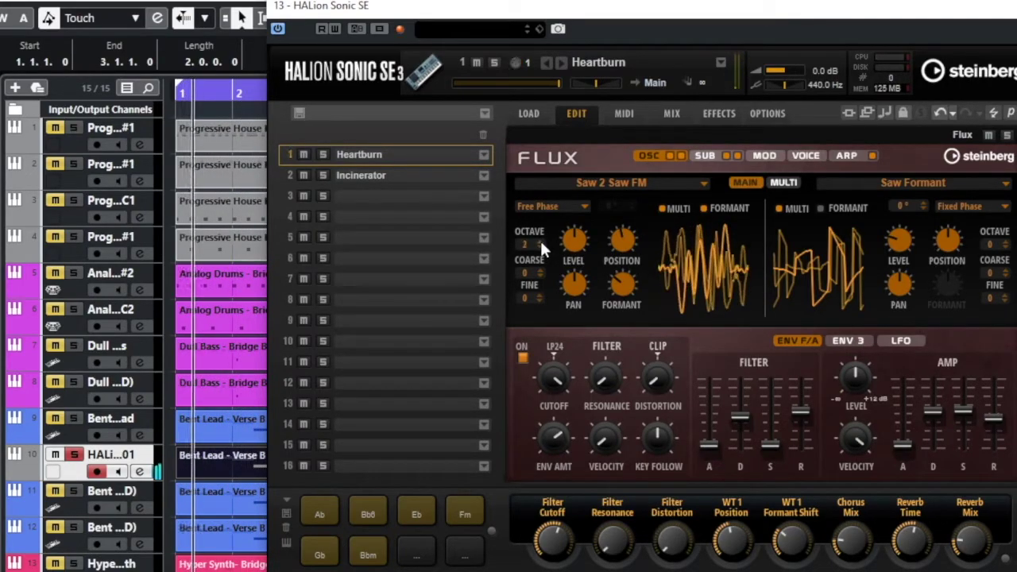
left_click(540, 241)
left_click(540, 246)
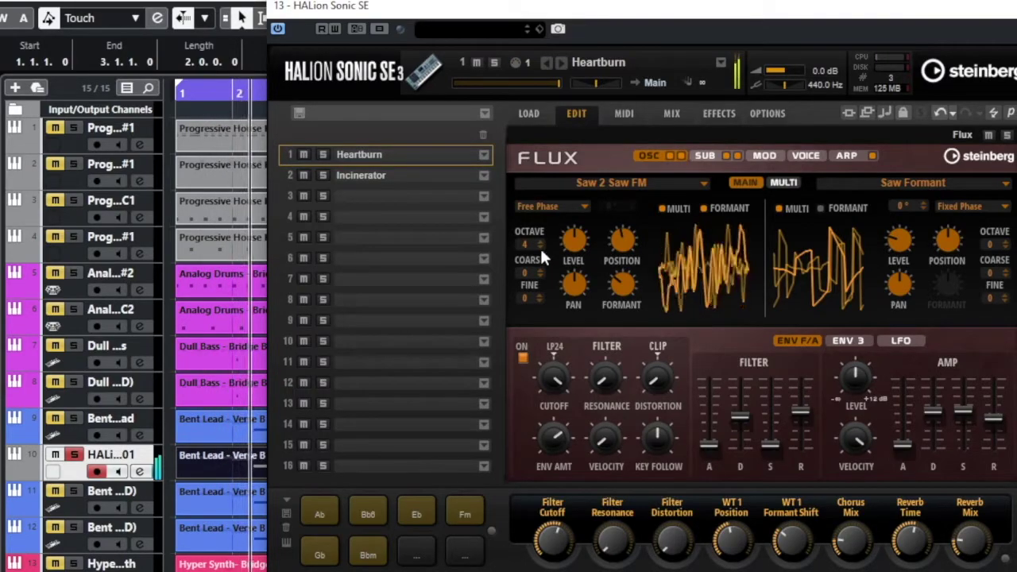
left_click(539, 246)
left_click(539, 244)
left_click(540, 245)
left_click(539, 244)
left_click(539, 245)
left_click(540, 245)
left_click(540, 240)
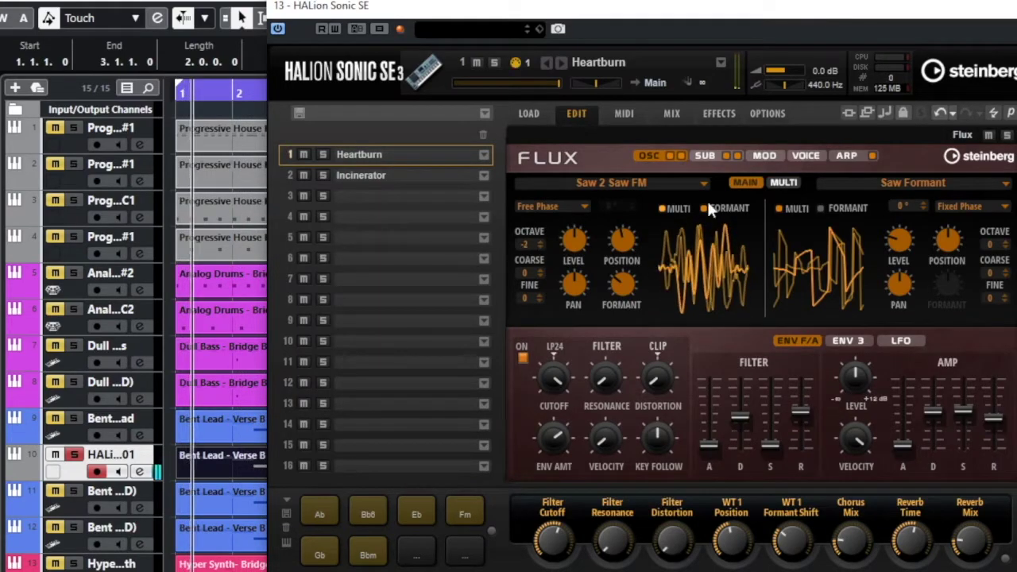
Toggle the SUB oscillator off and on, and lower the filter cutoff to 10 Hz.
left_click(736, 155)
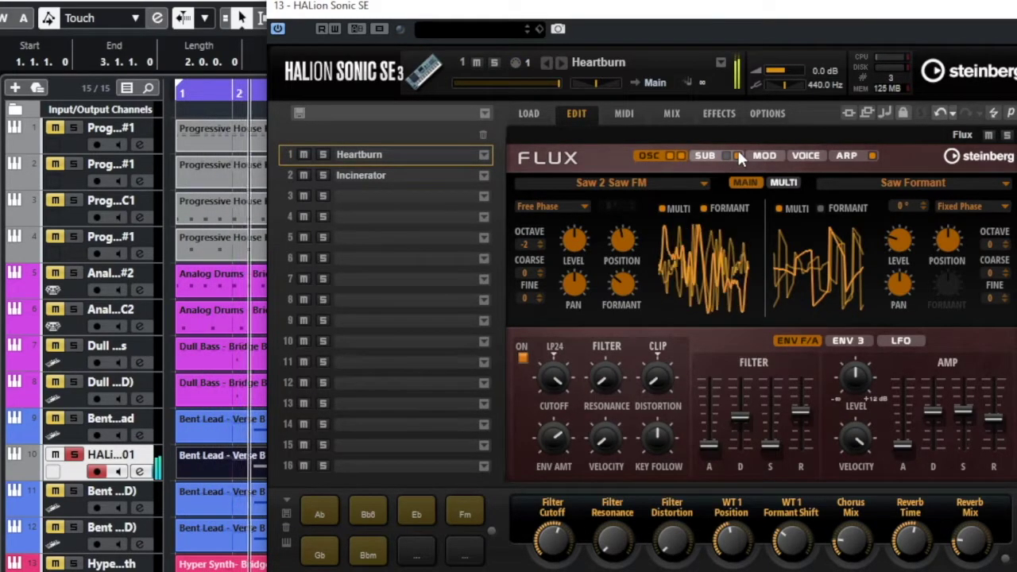
left_click(730, 155)
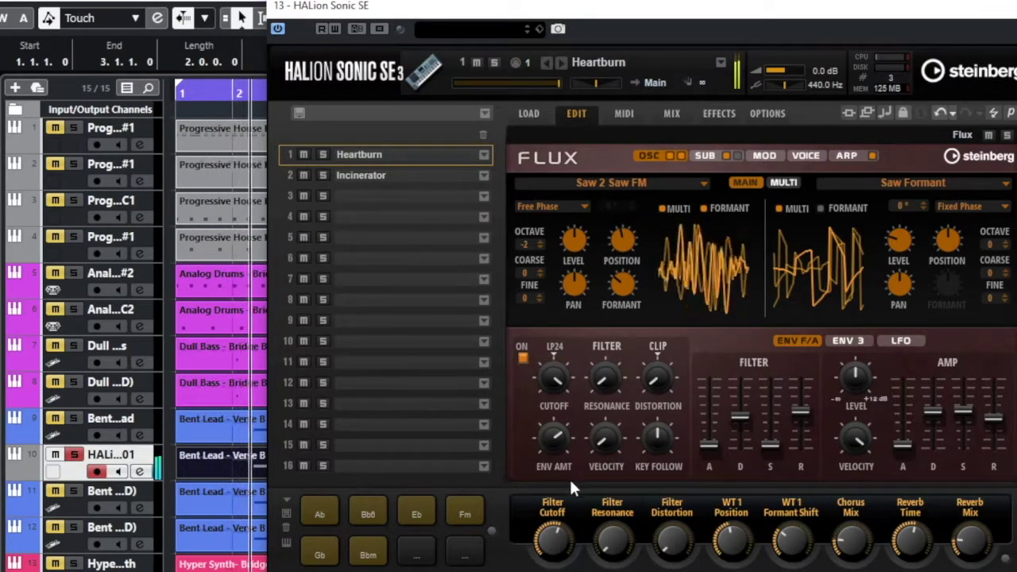
left_click_drag(548, 381, 552, 417)
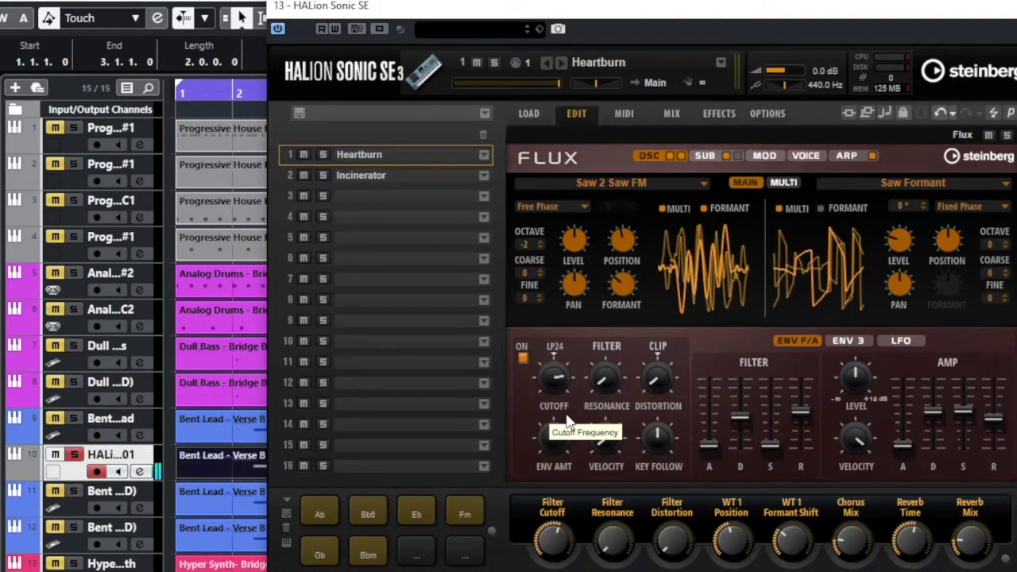
left_click_drag(620, 16, 545, 10)
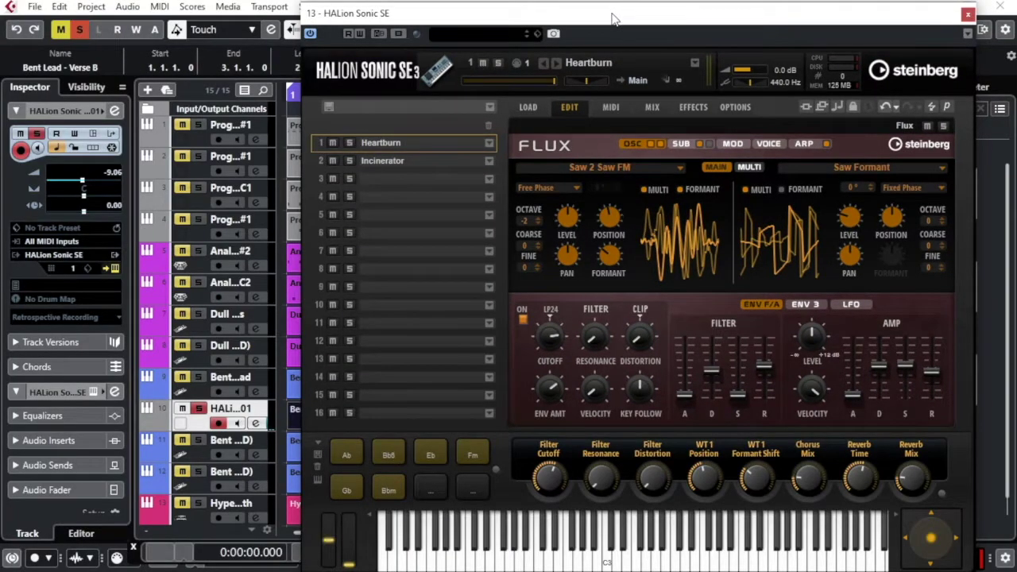
Close the HALion Sonic SE window and solo track 9 with the Bent Lead part.
left_click(967, 16)
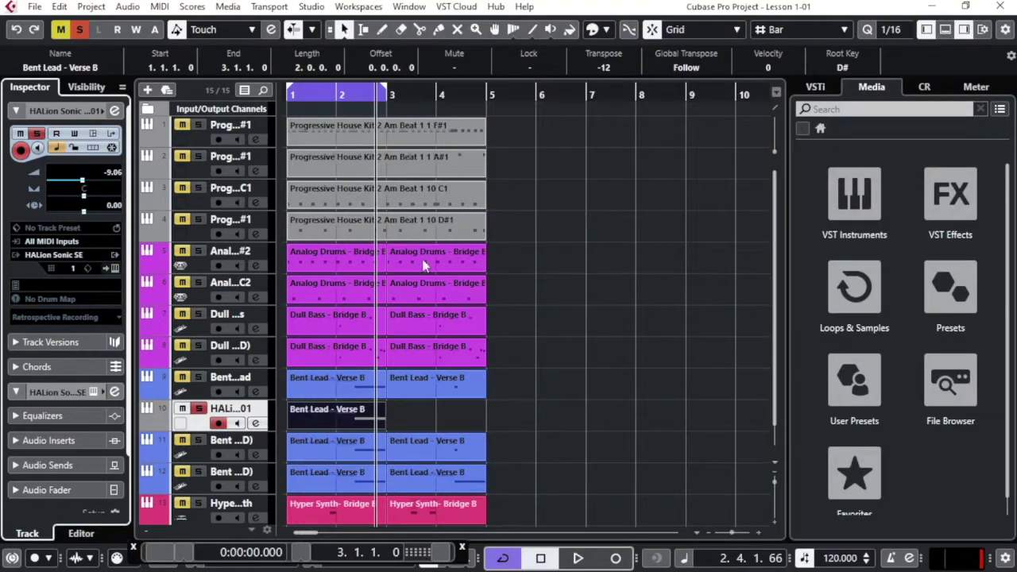
left_click(199, 379)
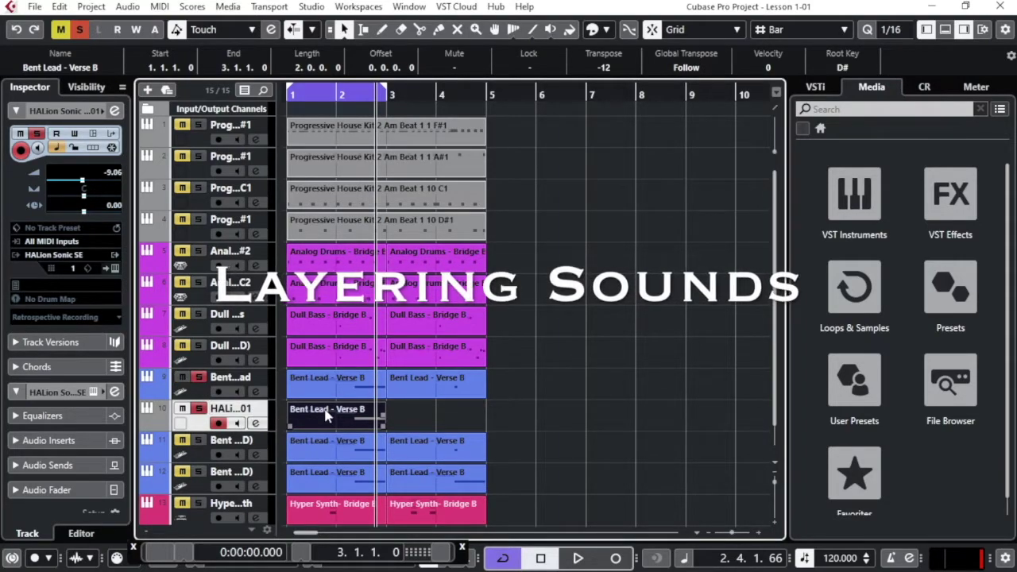
Play the project from bar 1 with track 9 soloed, then stop playback.
key("space")
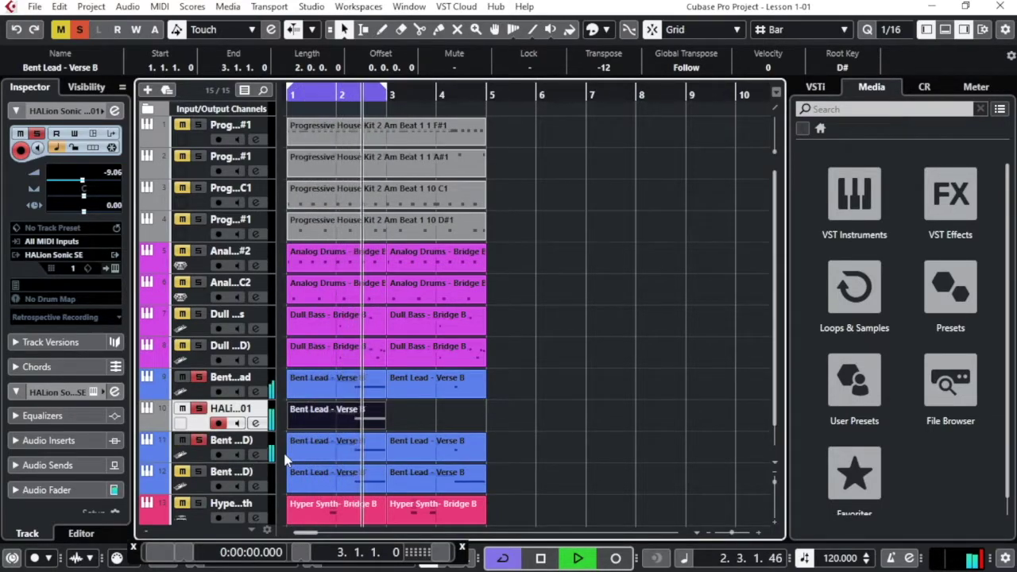
key("space")
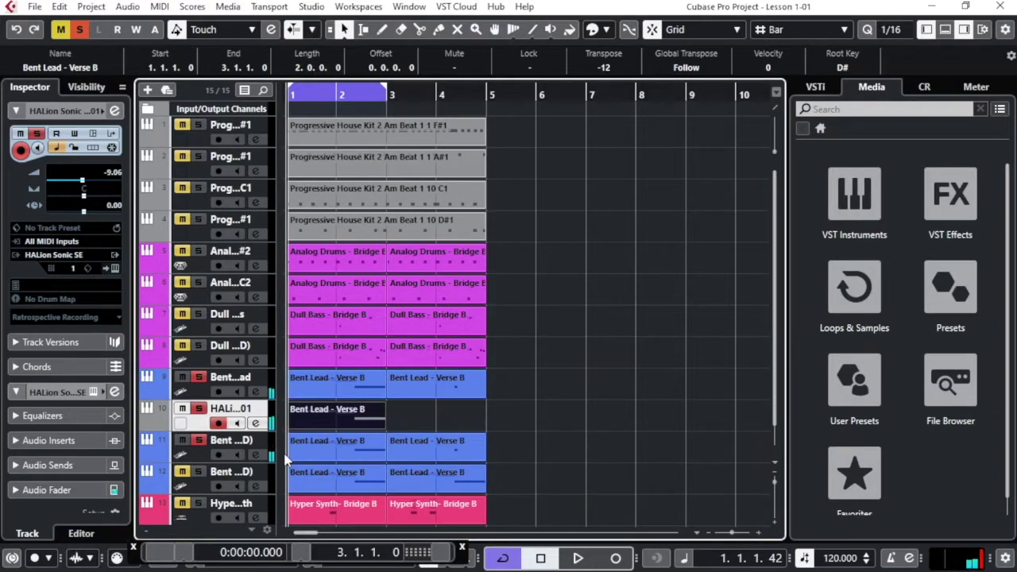